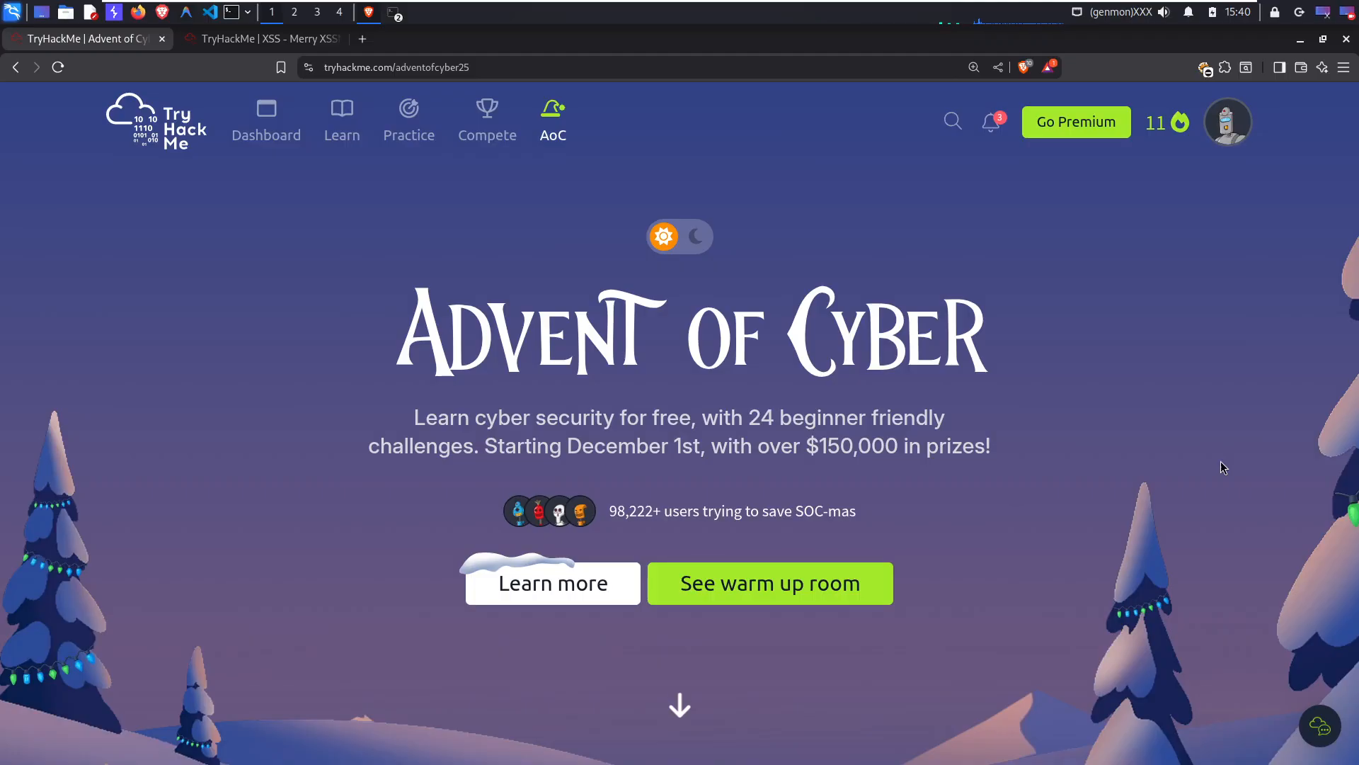
Step: Find the day 11 challenge, XSS - Merry XSSMas, on the Advent of Cyber map and switch to its already open room
scroll(1220, 468, down, 10)
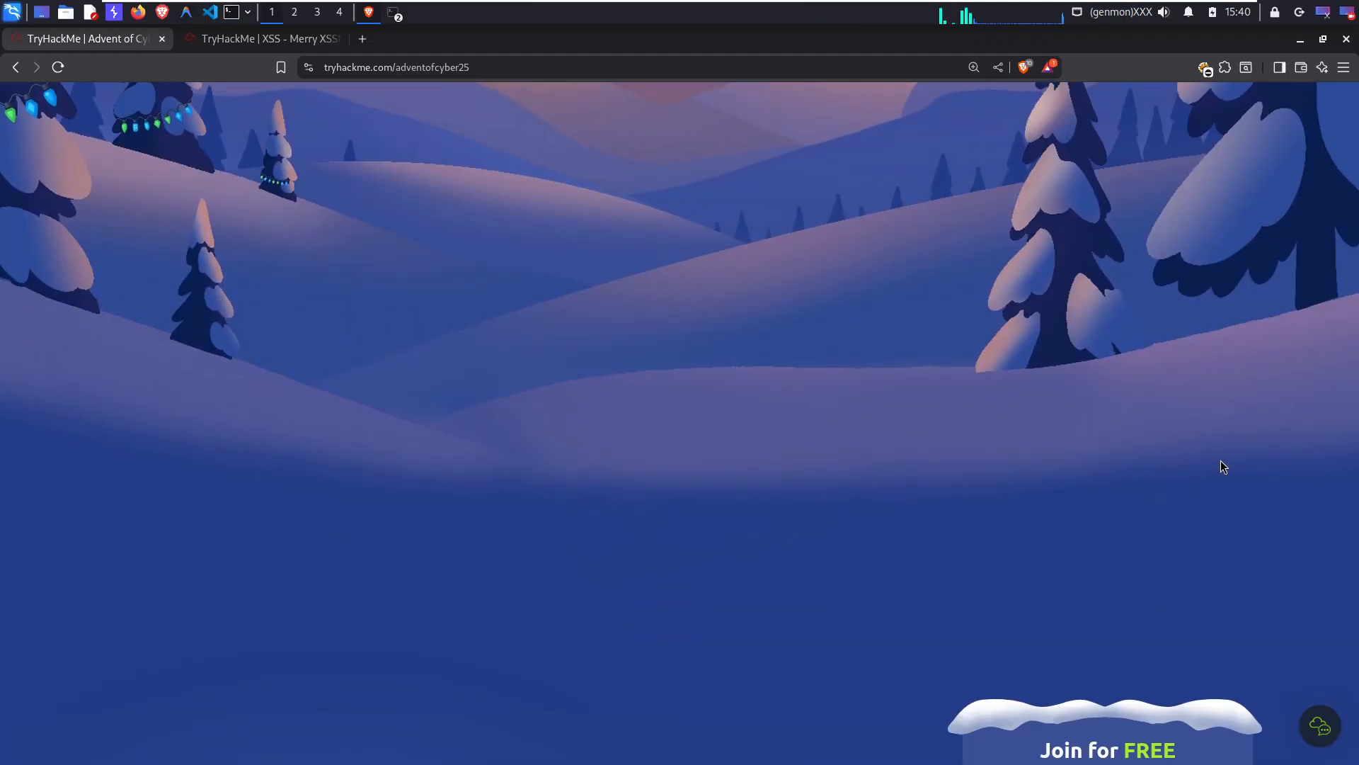
scroll(1220, 461, down, 10)
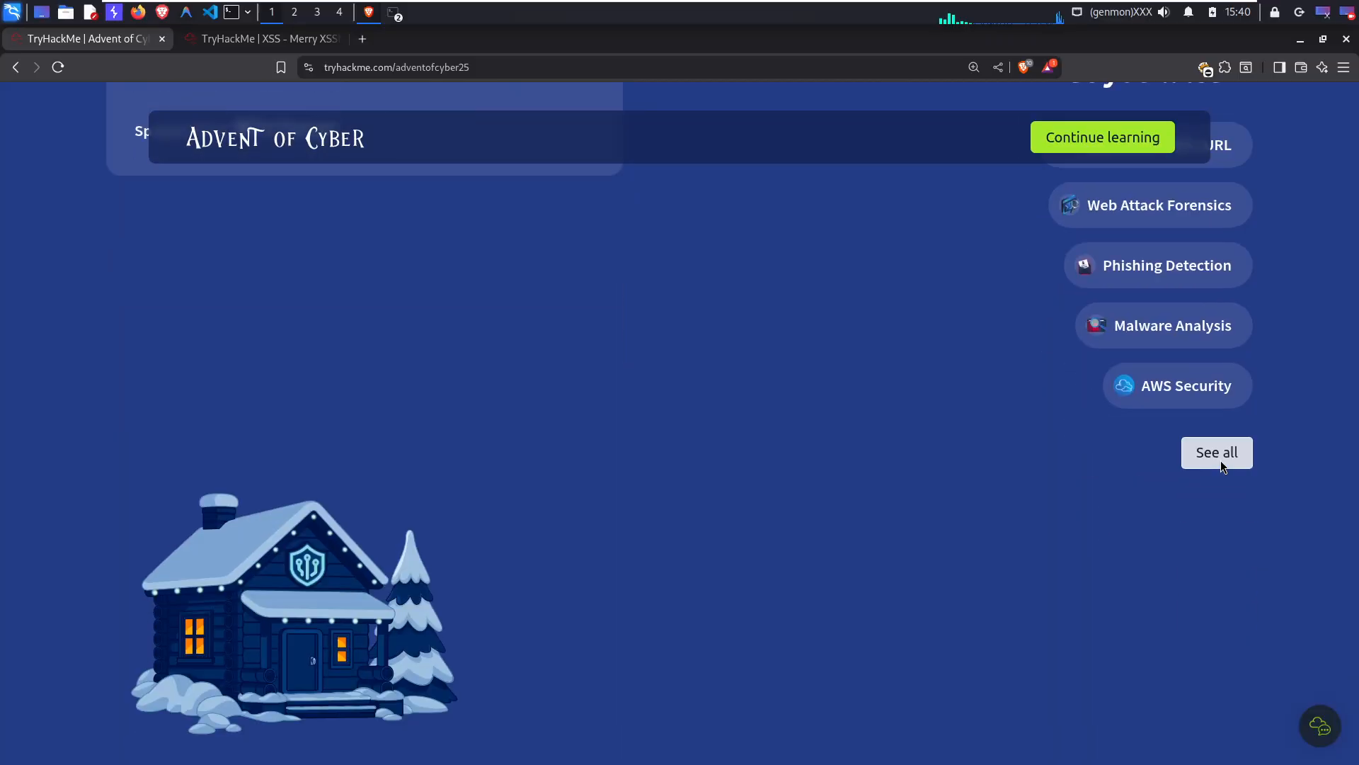
scroll(1220, 468, down, 10)
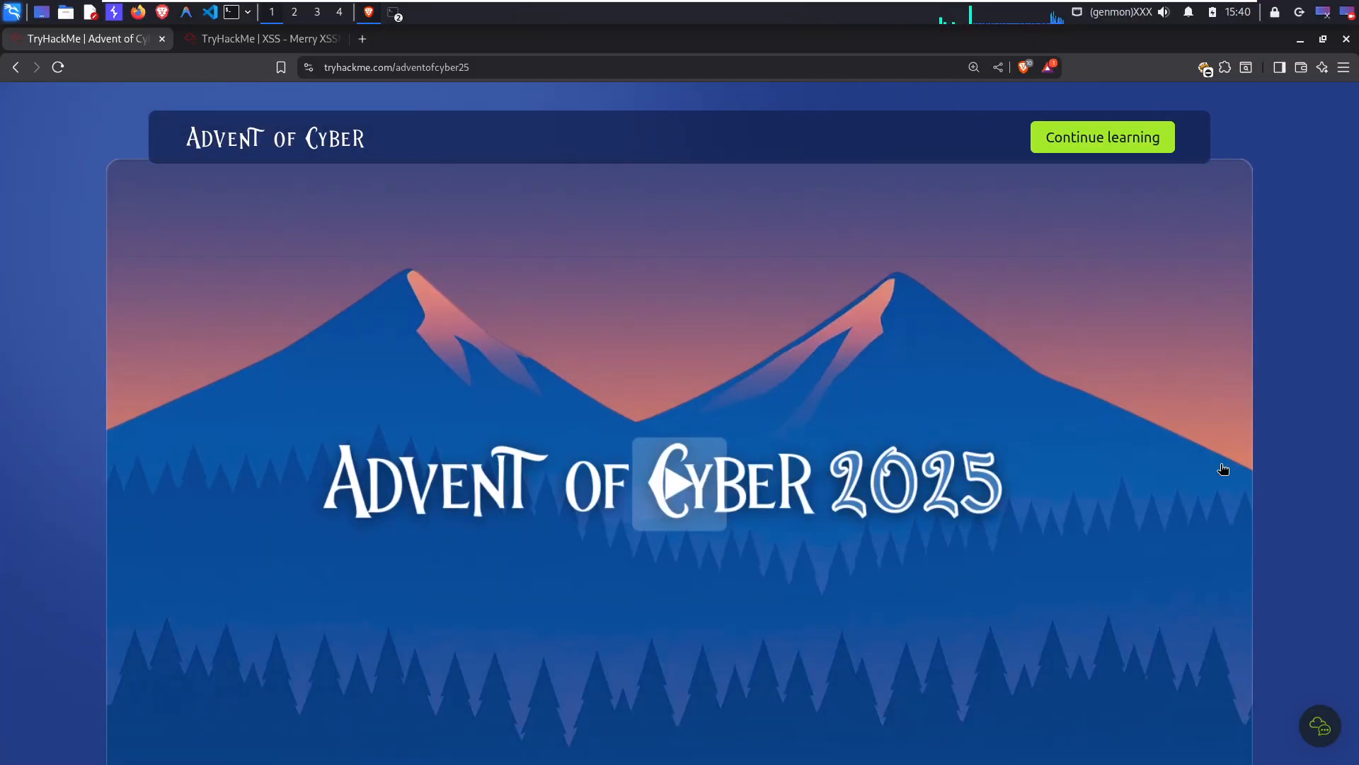
scroll(1223, 468, down, 10)
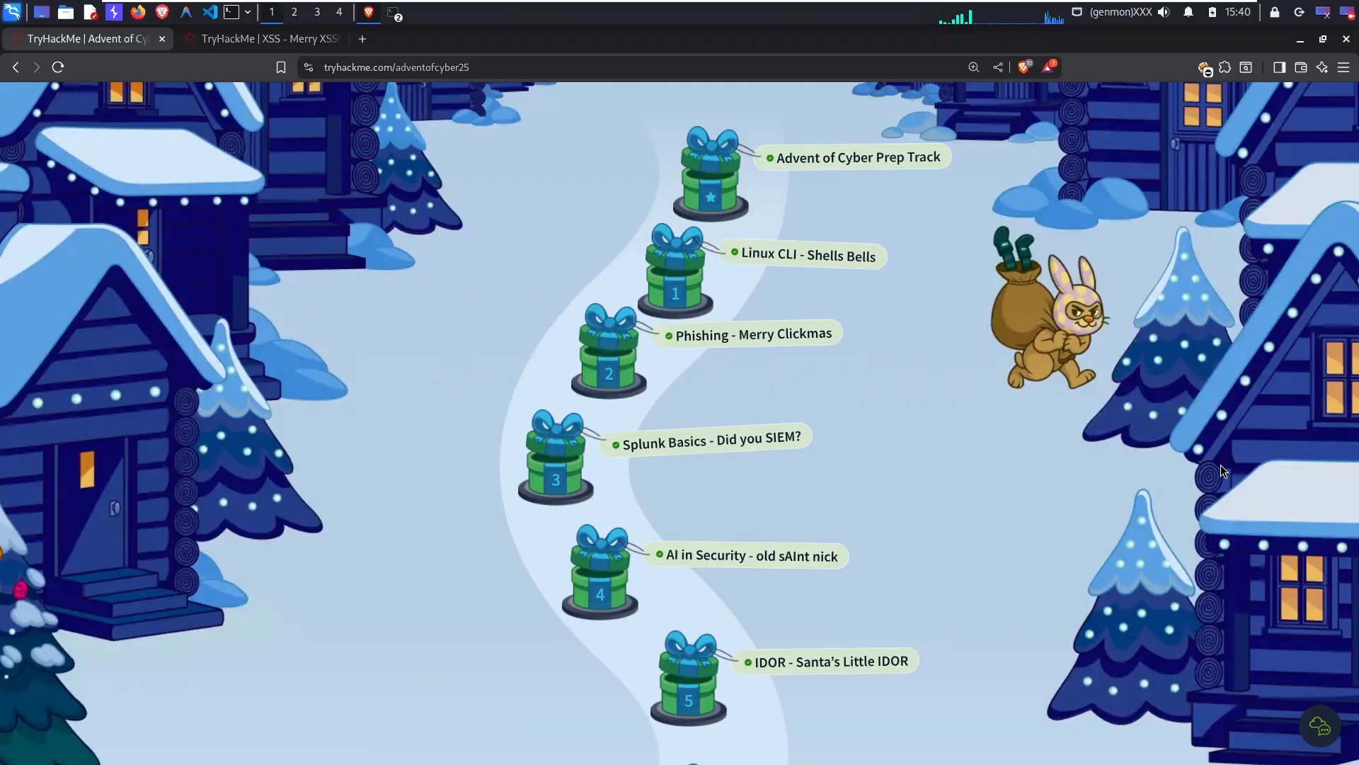
scroll(1219, 467, down, 6)
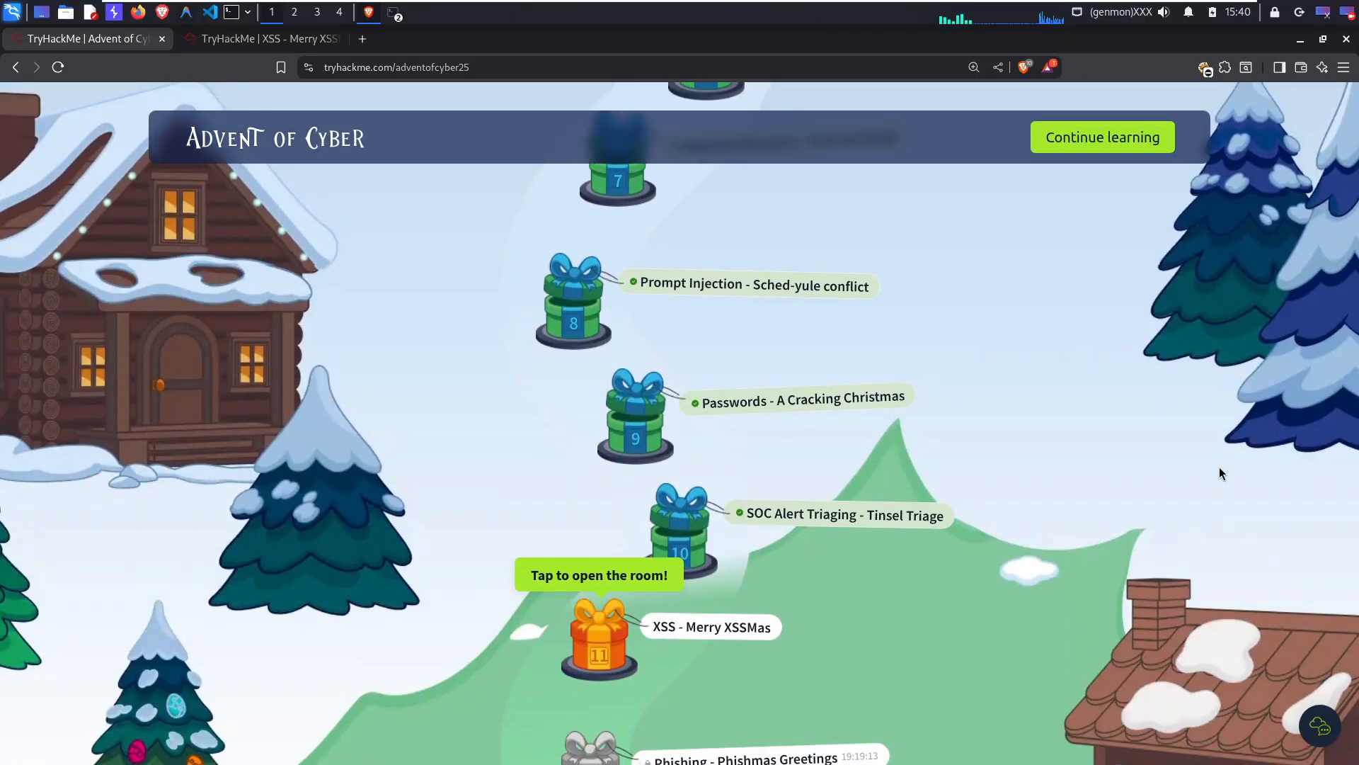
scroll(1219, 467, down, 7)
scroll(1220, 466, up, 6)
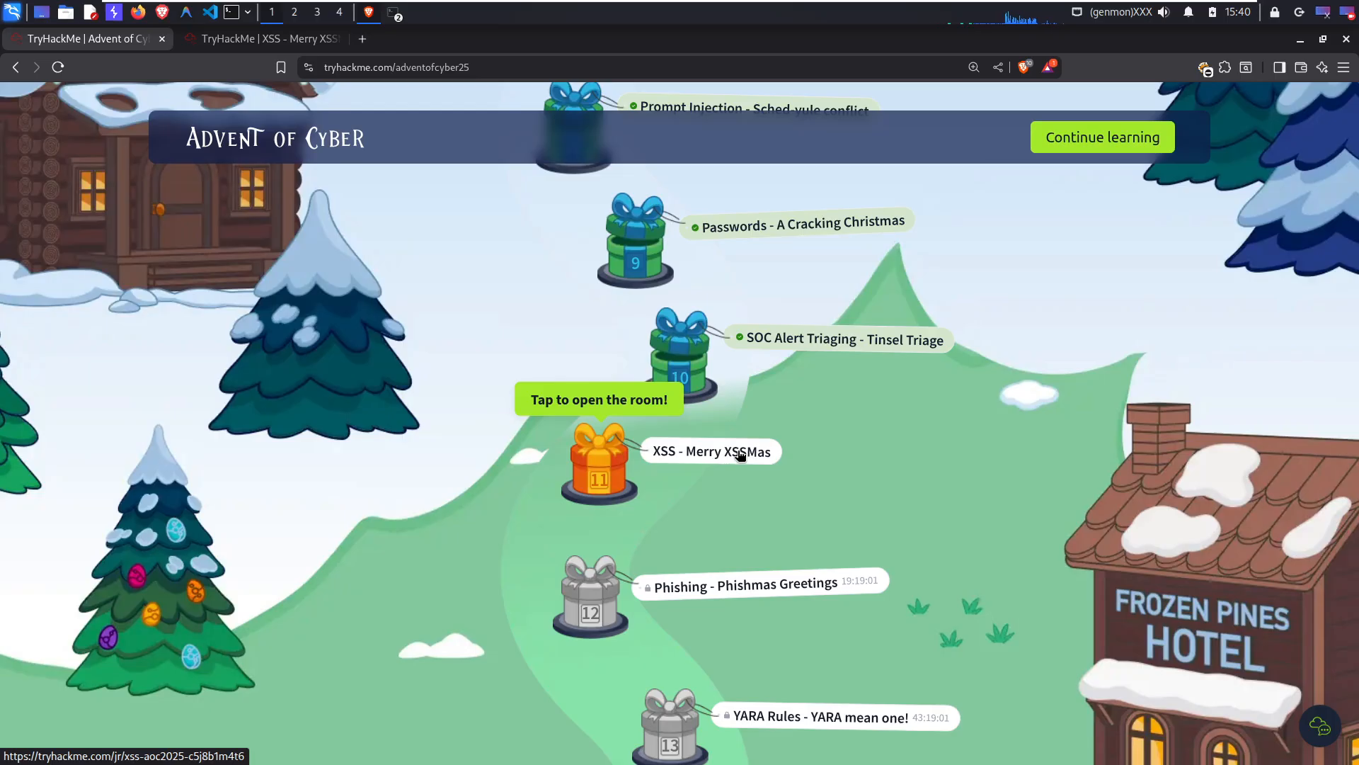
click(293, 42)
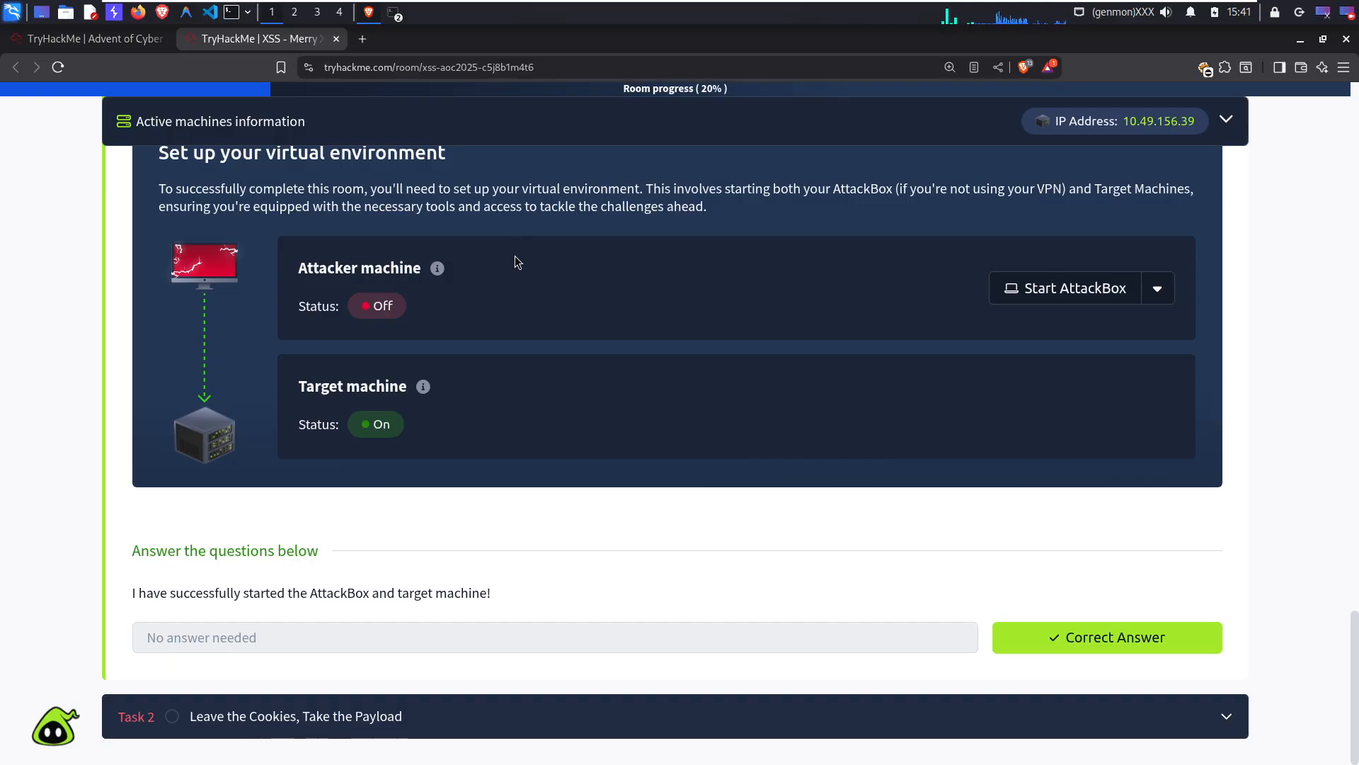
Step: Read the Task 1 introduction, covering the story, the learning objectives and the machine connection card
scroll(529, 288, up, 5)
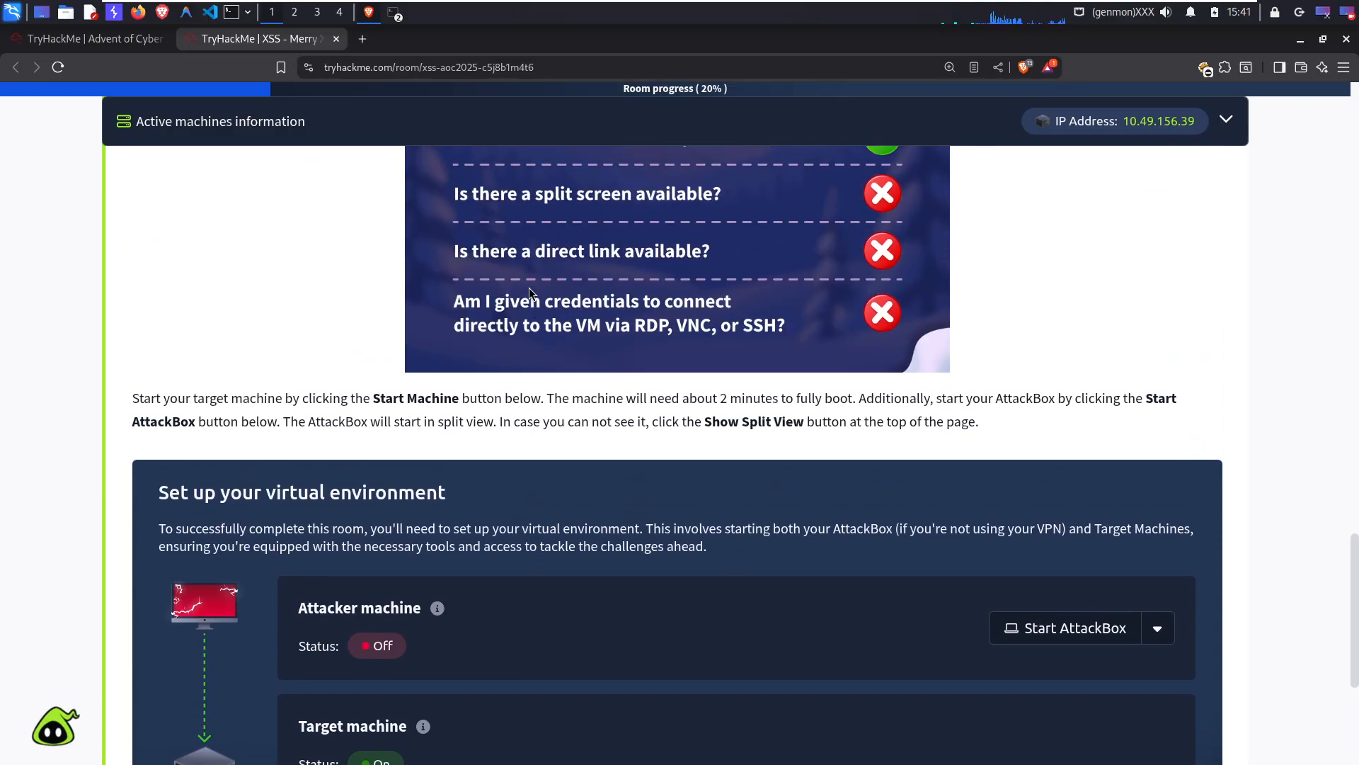
scroll(529, 288, down, 1)
scroll(529, 288, up, 6)
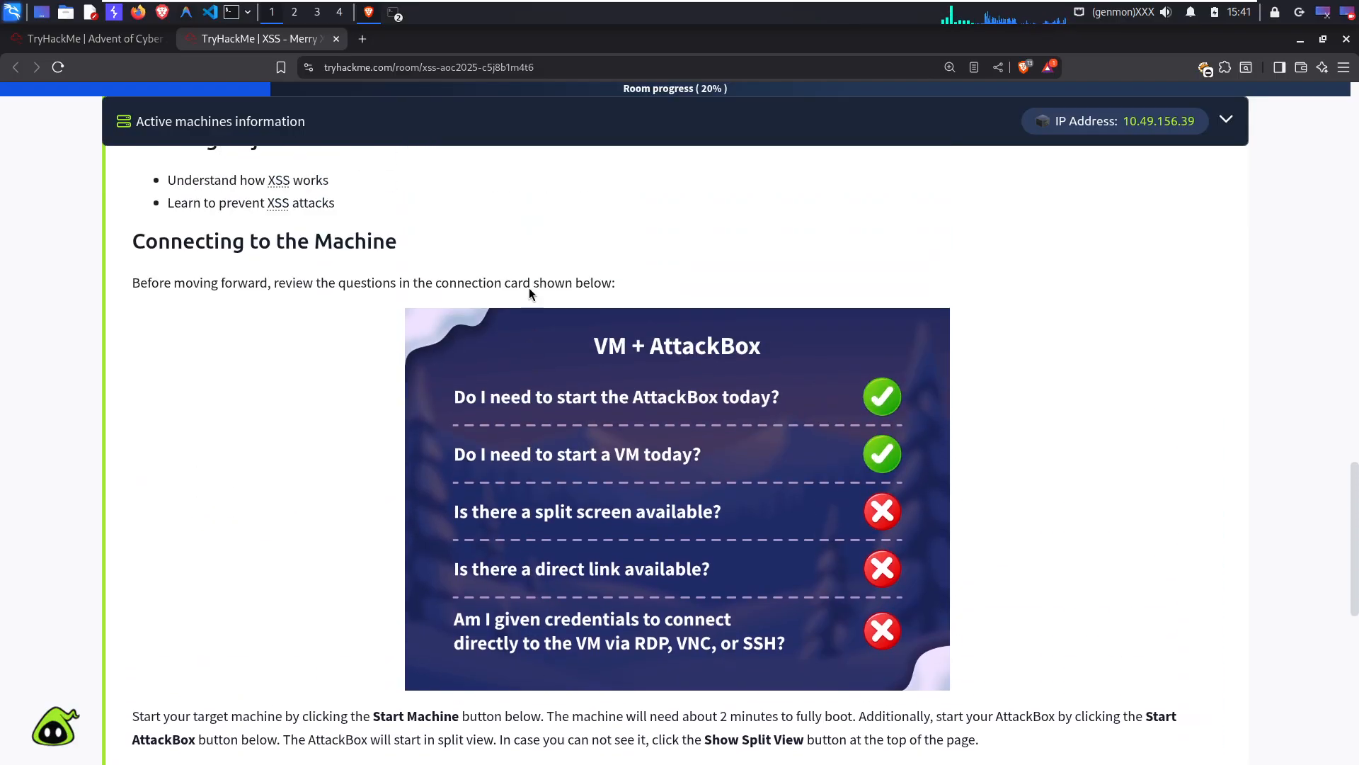
scroll(576, 269, up, 9)
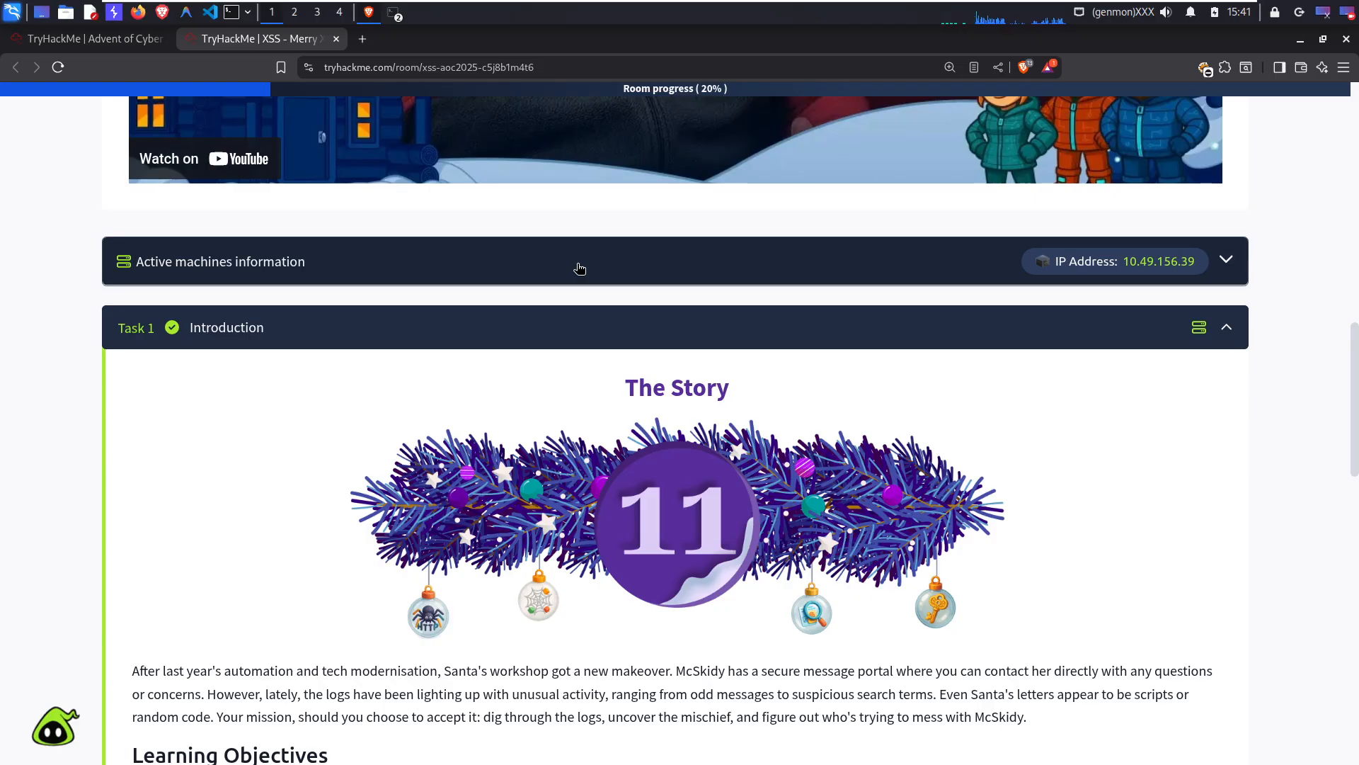
scroll(580, 267, down, 1)
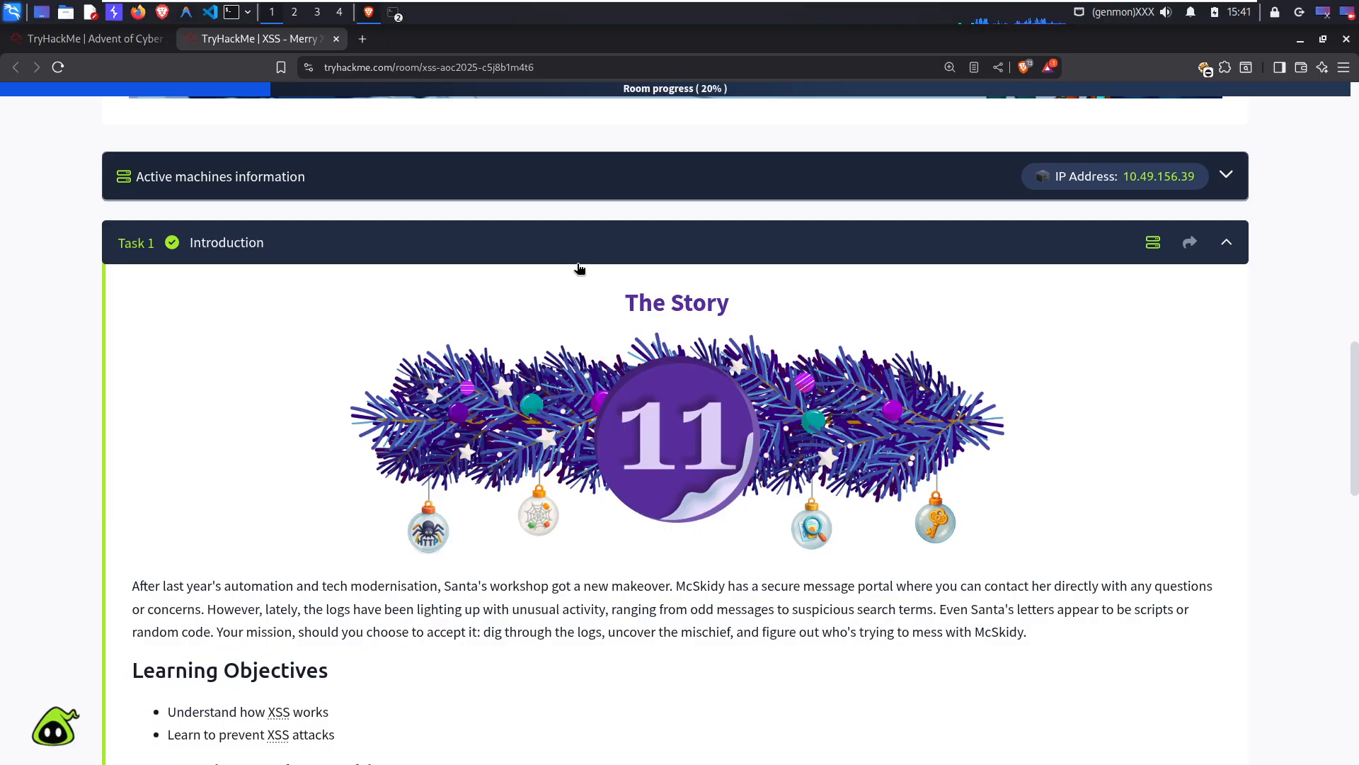
scroll(579, 268, down, 1)
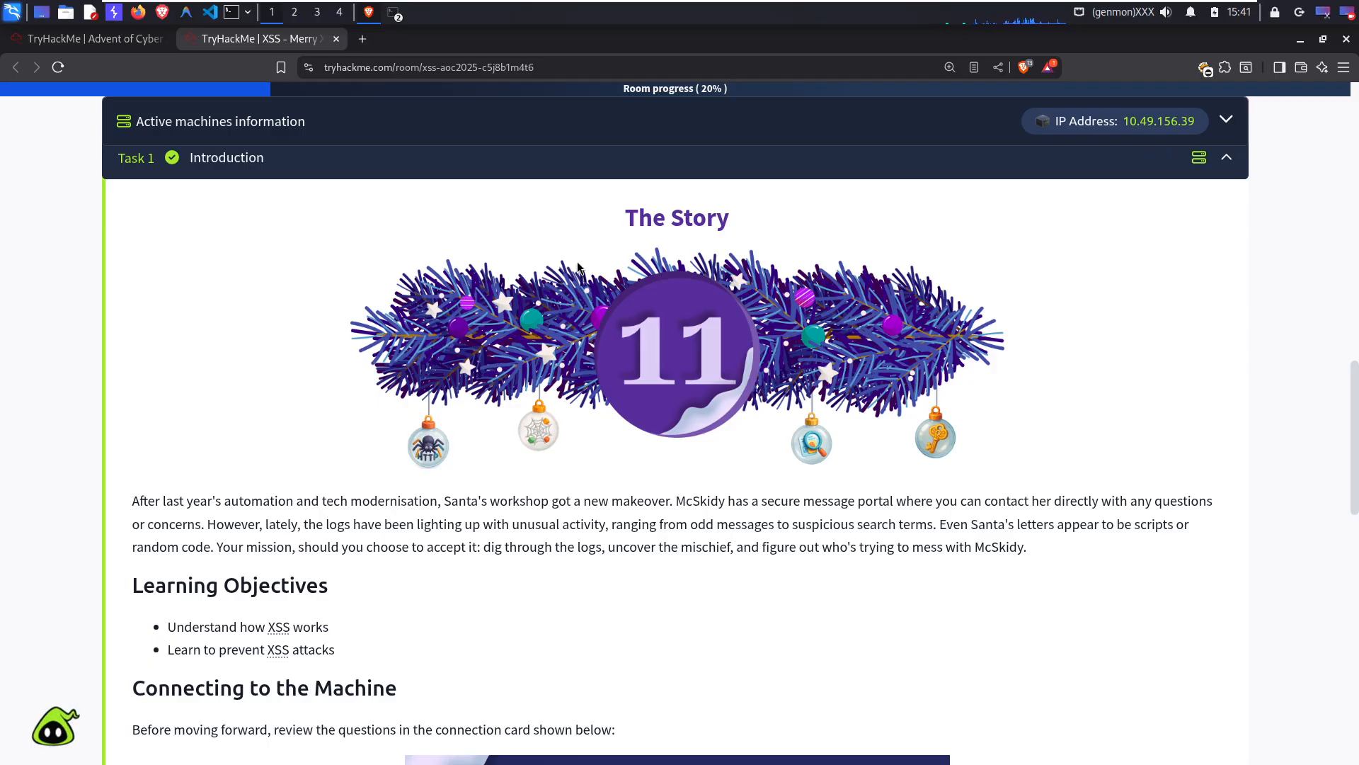
scroll(579, 267, down, 2)
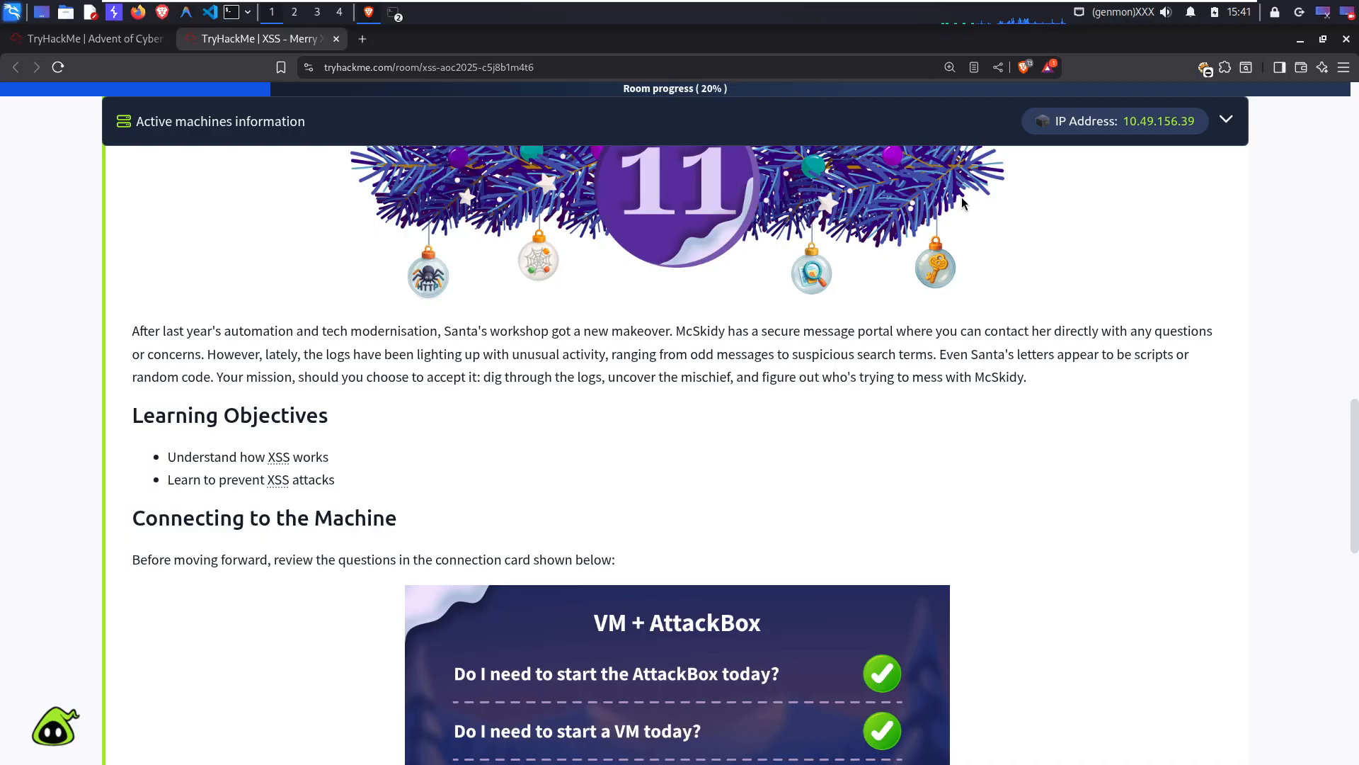
Step: Check the target machine's details in the active machines information and collapse them again
scroll(1026, 230, up, 2)
scroll(1047, 227, up, 2)
click(949, 258)
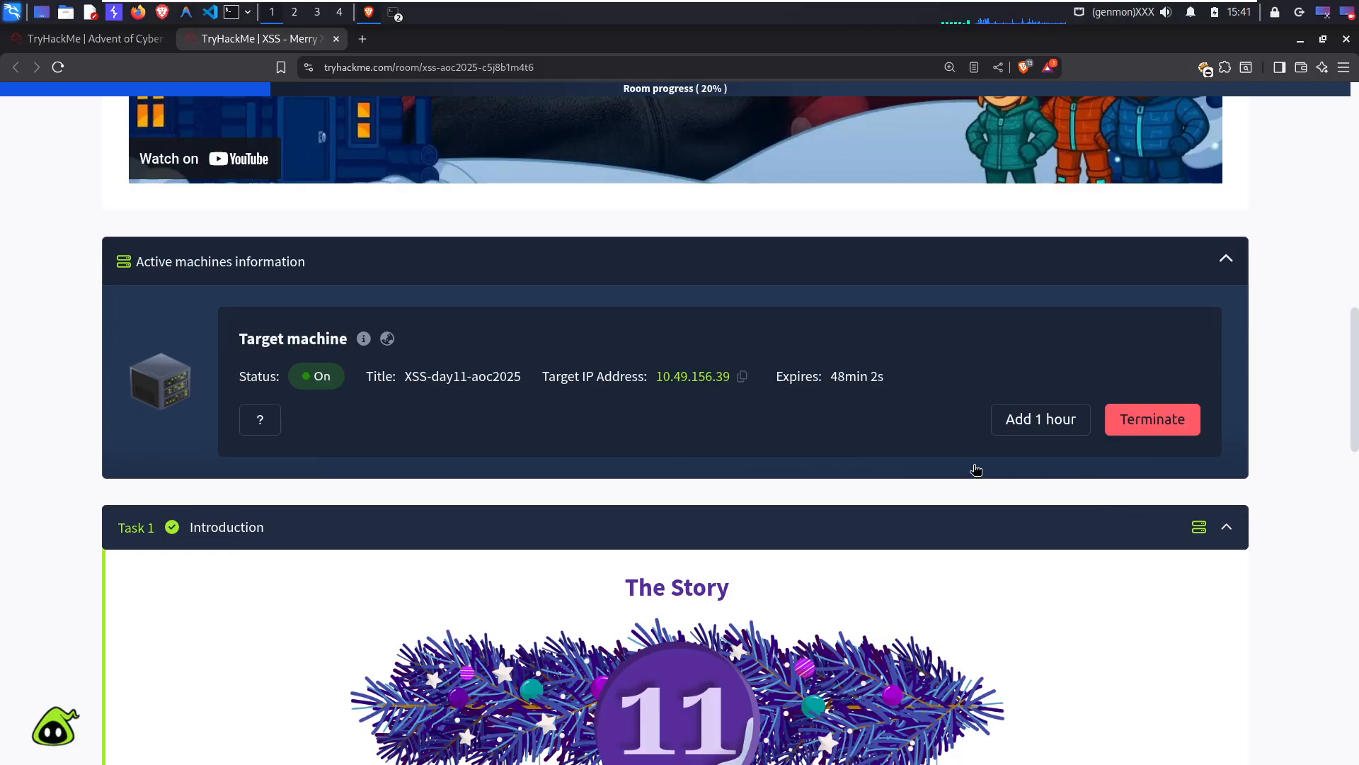
scroll(977, 470, down, 1)
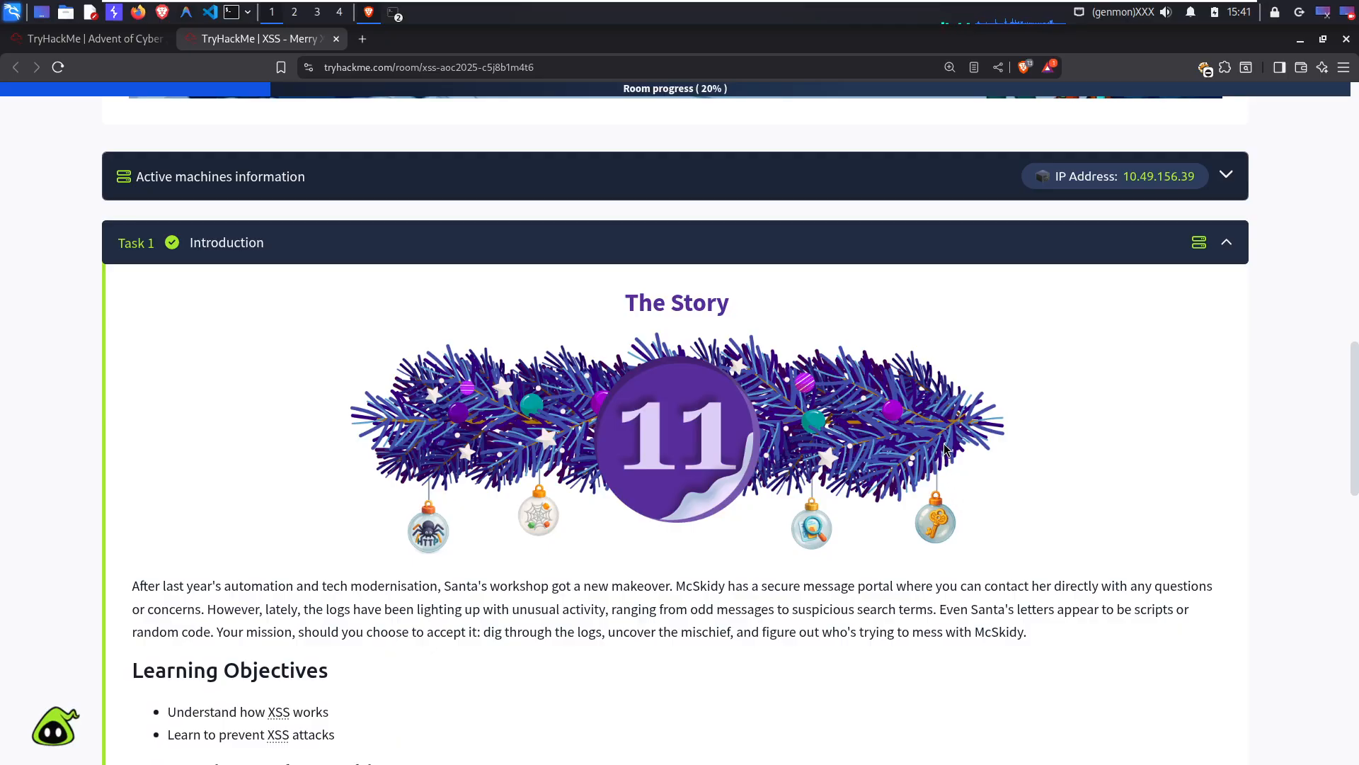
Step: Review Task 1's virtual environment setup and expand Task 2, Leave the Cookies, Take the Payload
scroll(943, 449, down, 1)
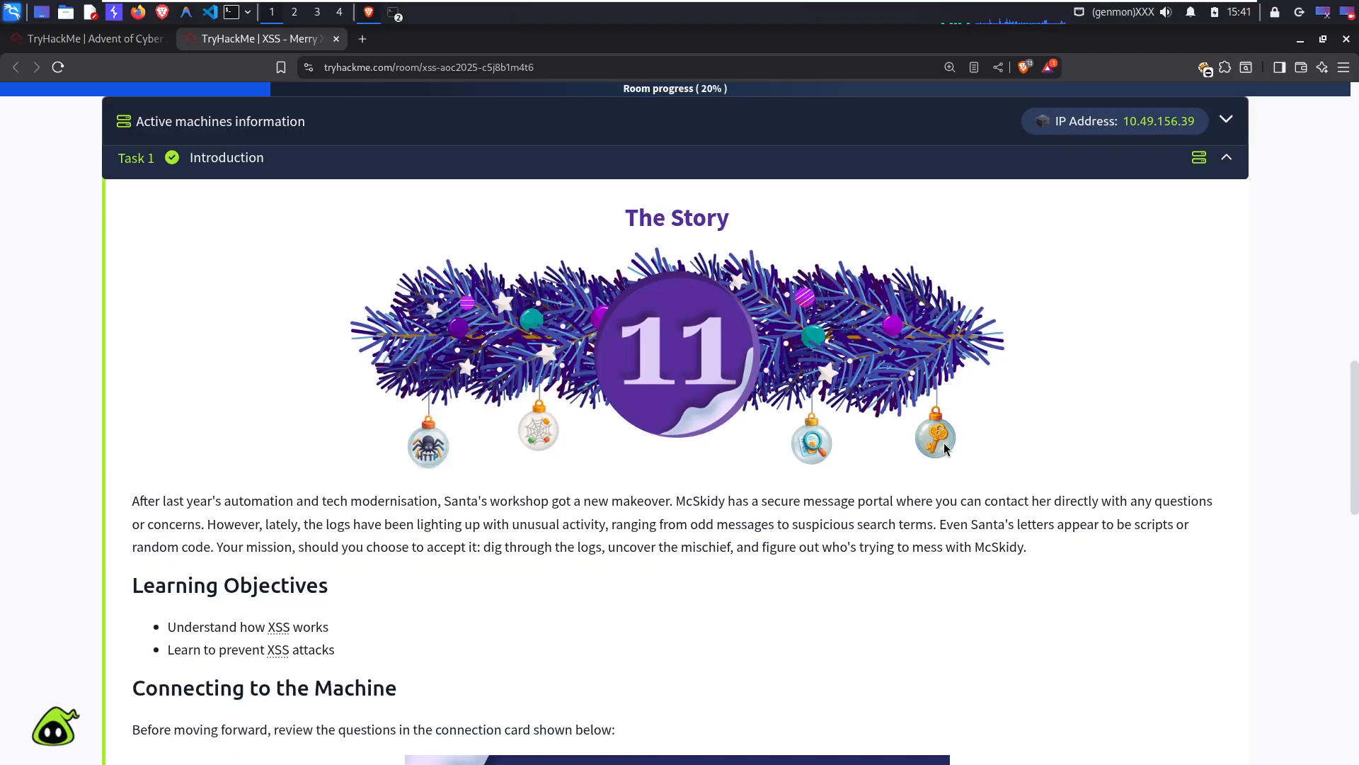
scroll(944, 443, down, 5)
scroll(945, 443, down, 7)
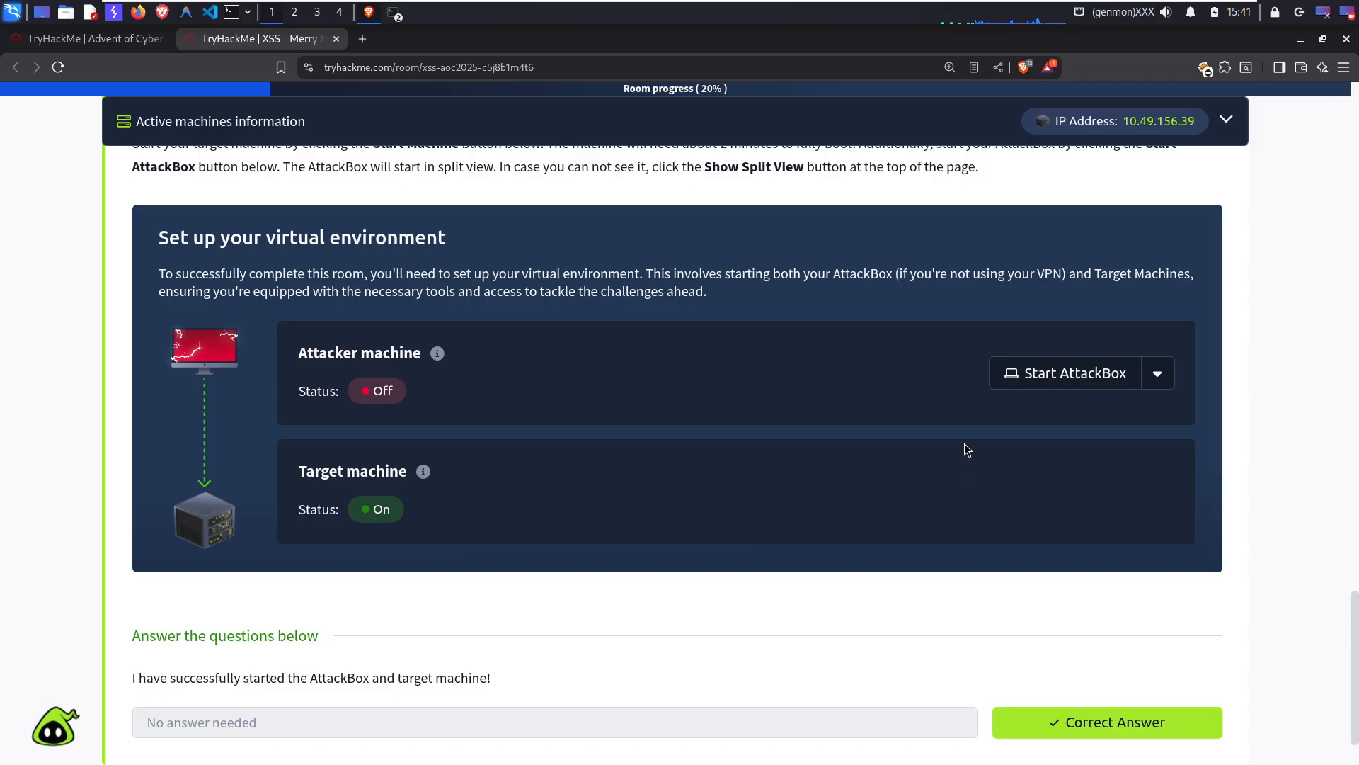
scroll(965, 450, down, 2)
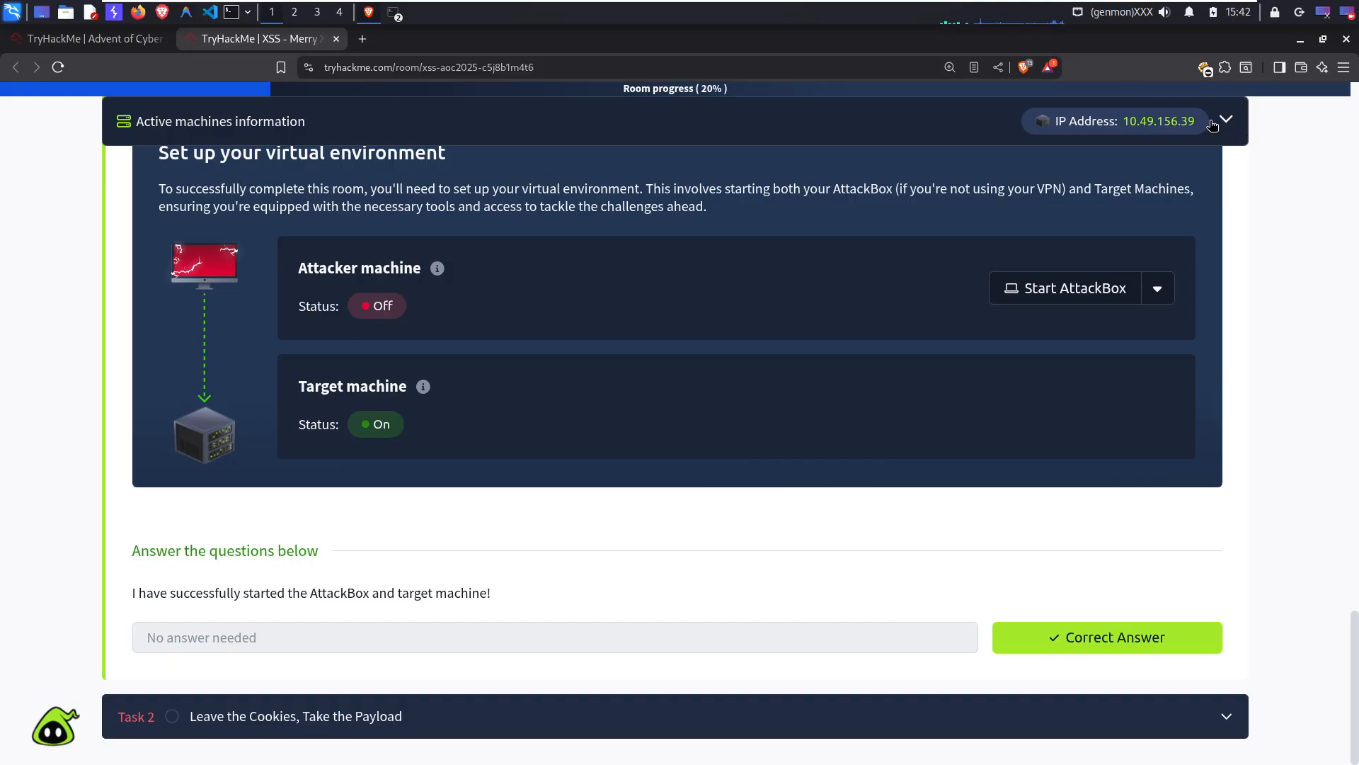
click(634, 717)
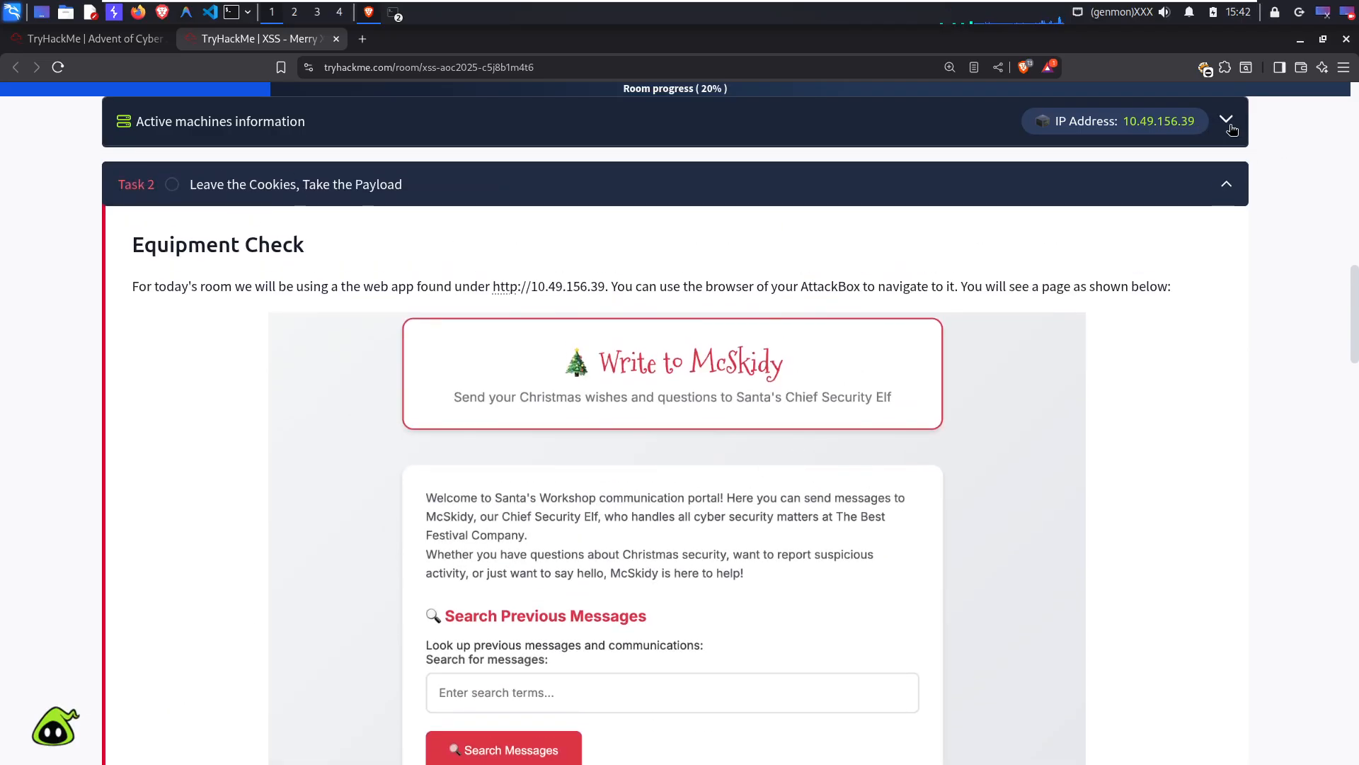
Step: Copy the target machine's IP address and open 10.49.156.39 in a new browser tab
click(1229, 121)
click(742, 236)
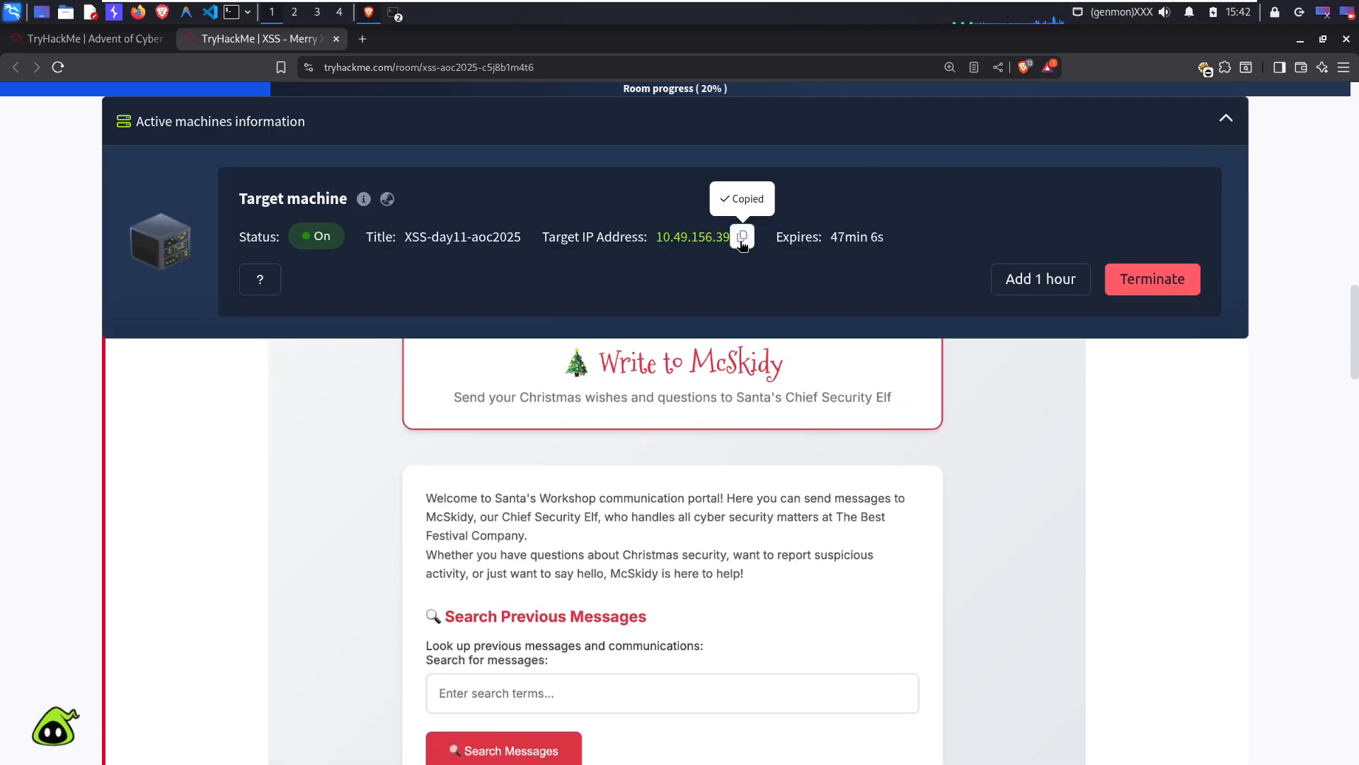
click(362, 39)
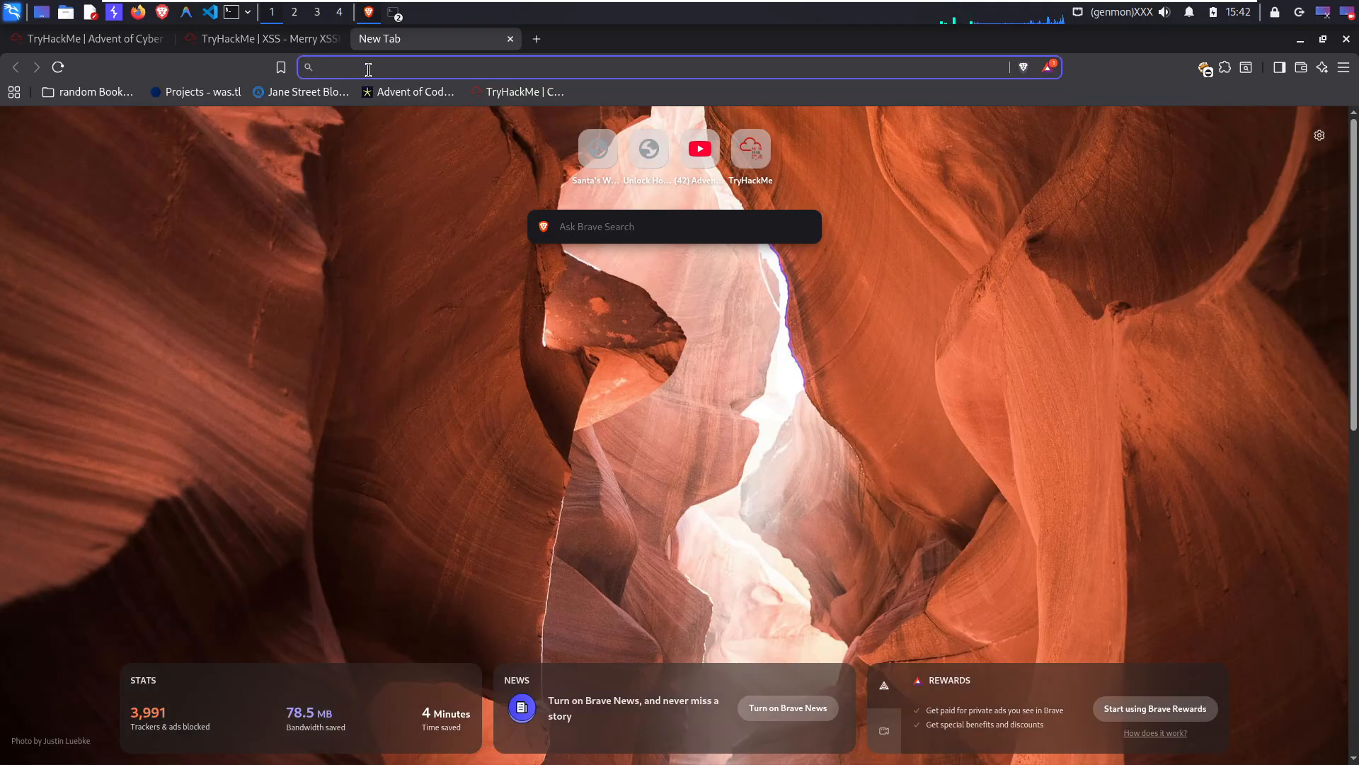
key(super)
key(ctrl+v)
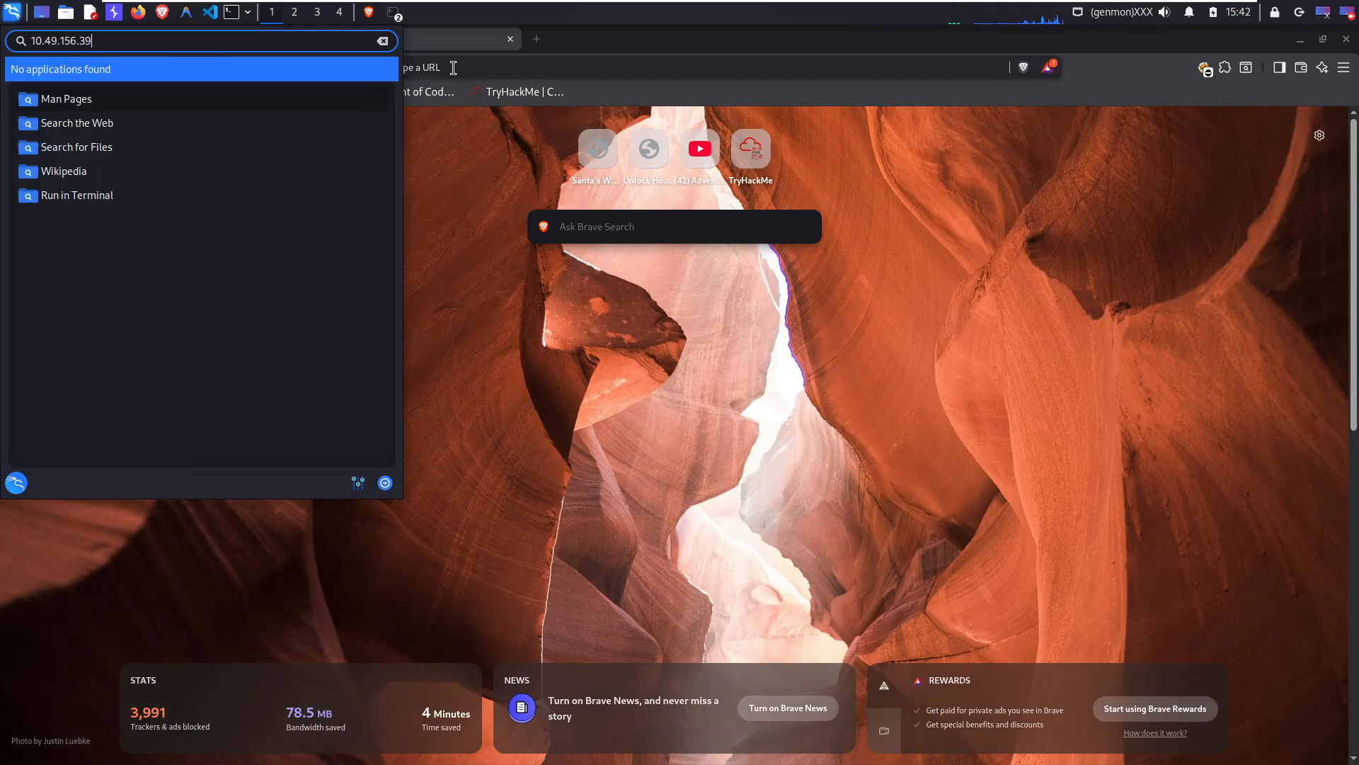
click(479, 83)
key(ctrl+v)
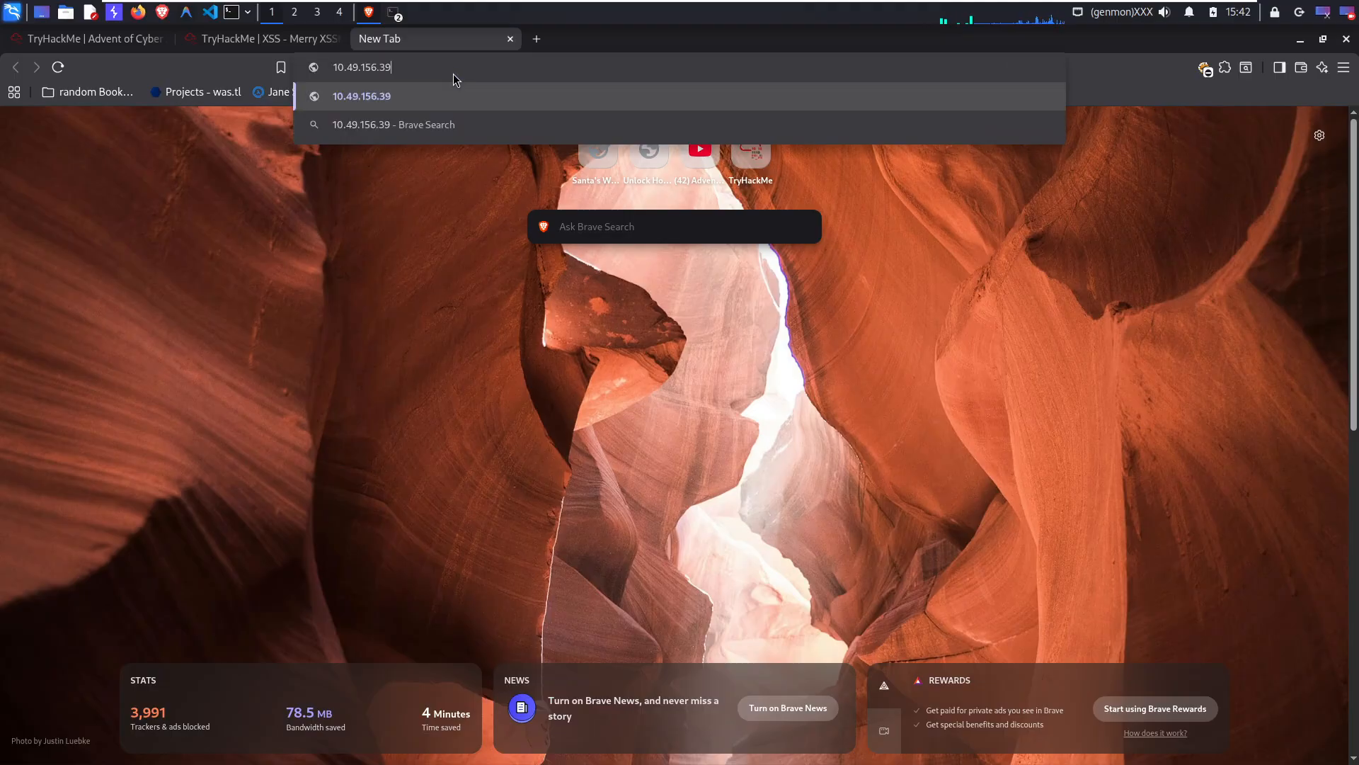
click(498, 96)
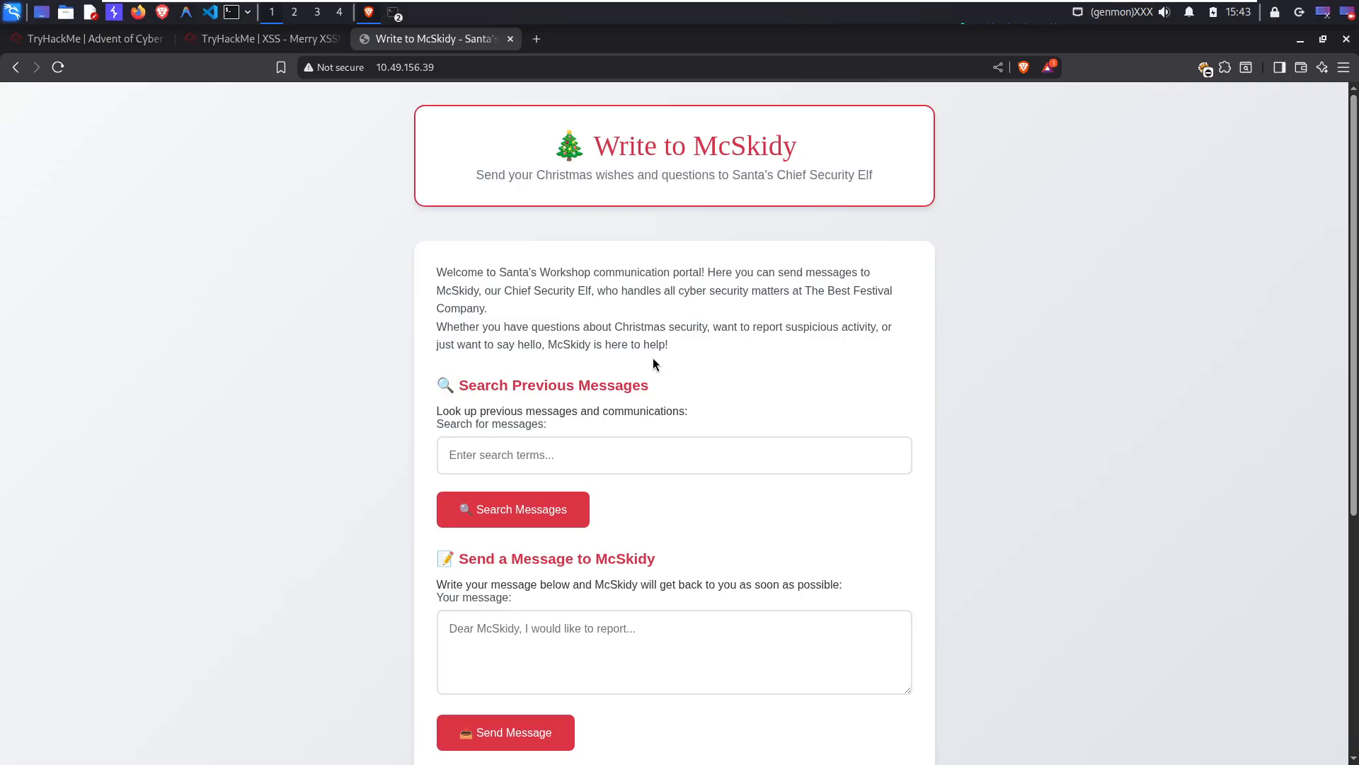
Step: Look over the message search, the message form and the System Logs on the Write to McSkidy page
scroll(684, 383, down, 2)
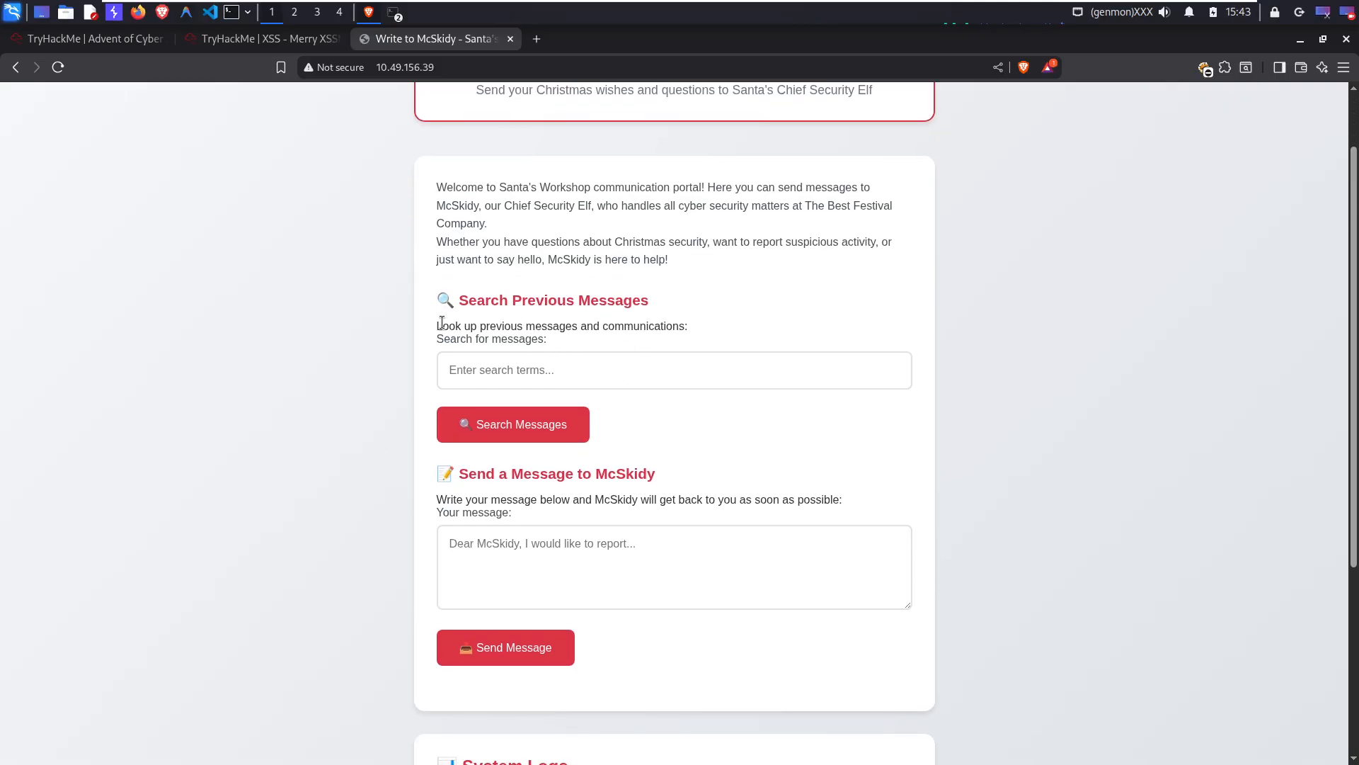
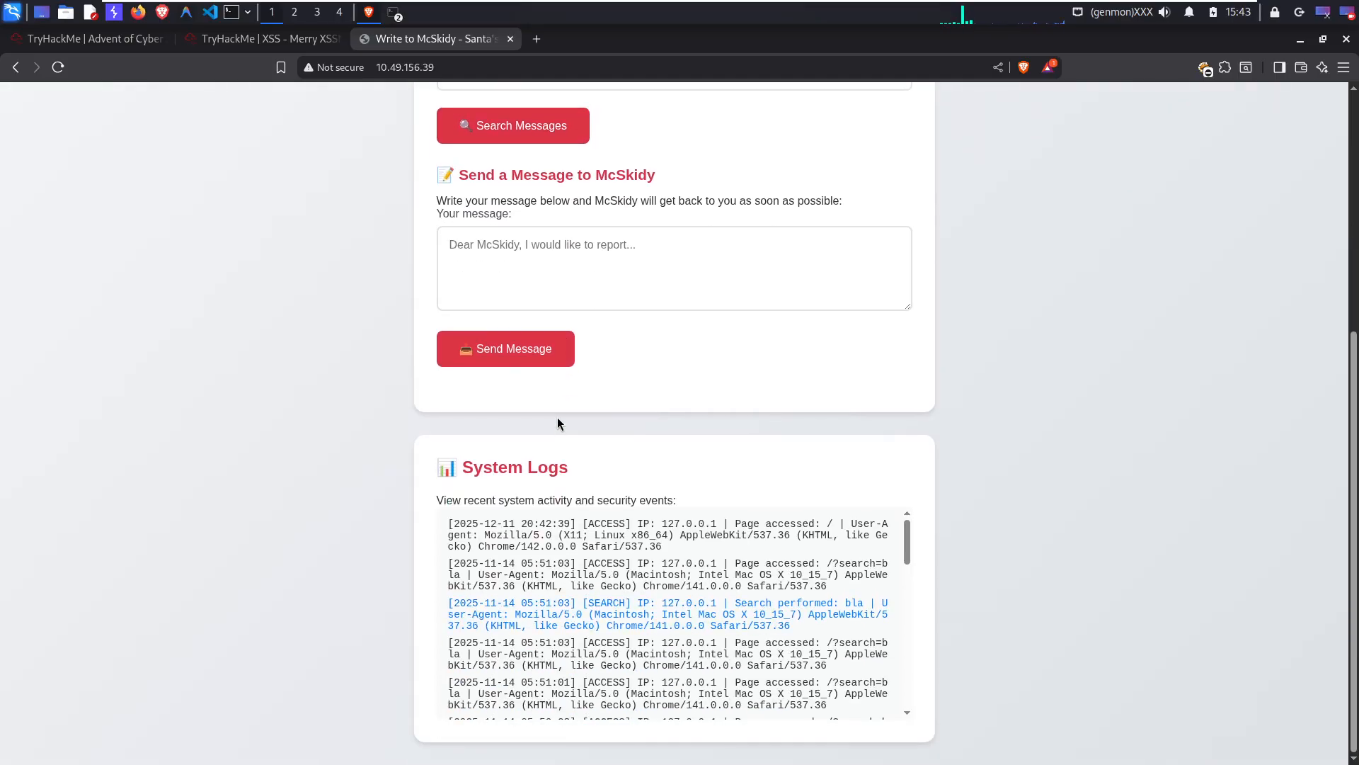
scroll(559, 361, up, 2)
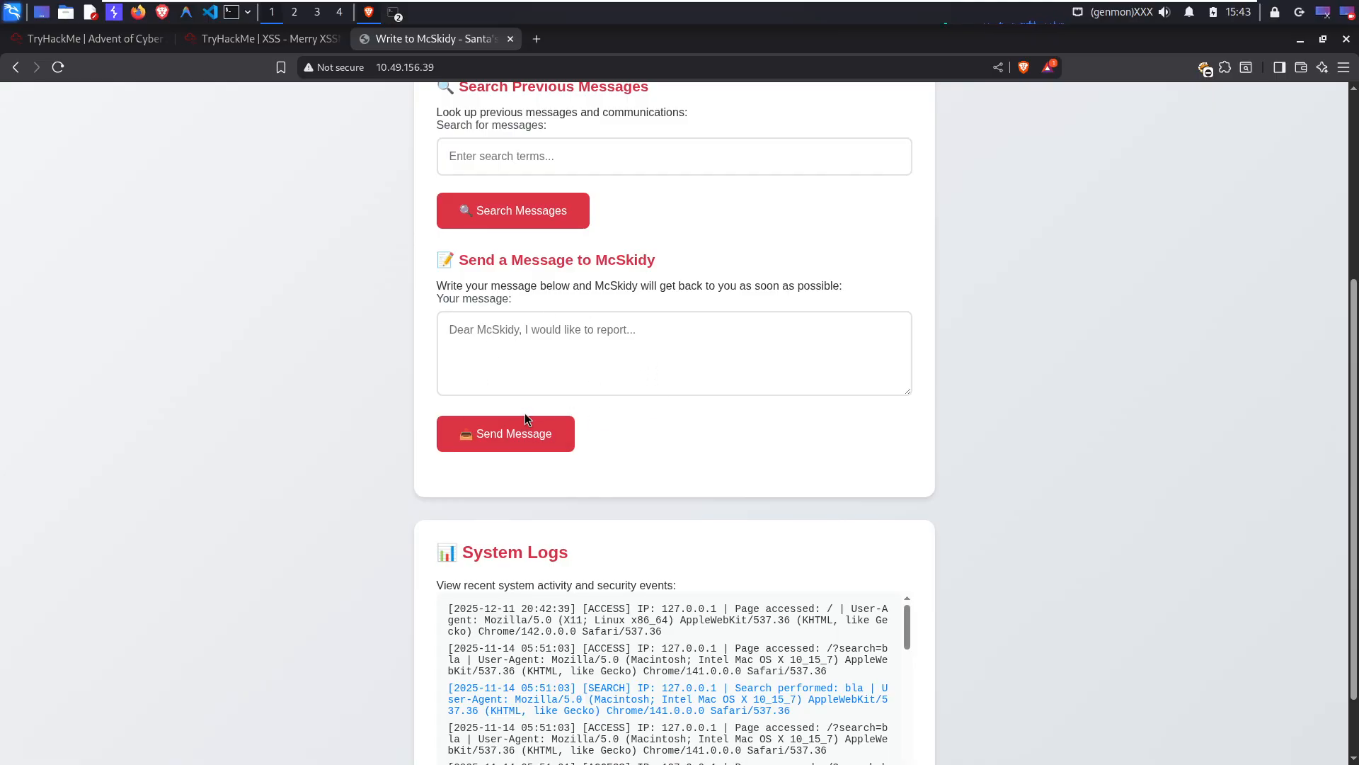
scroll(752, 428, down, 1)
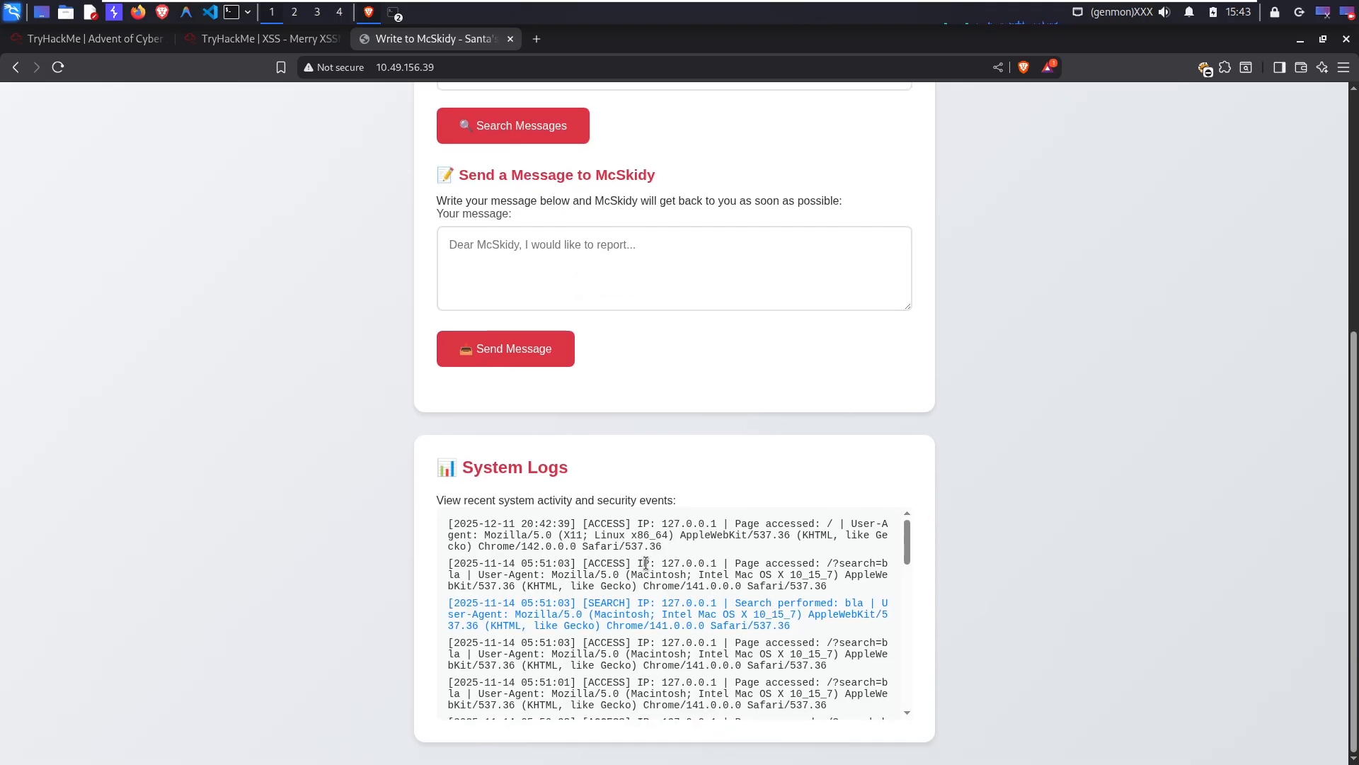
Step: Examine the System Logs entries for access, search and potential XSS security events
scroll(652, 600, down, 4)
scroll(666, 572, up, 5)
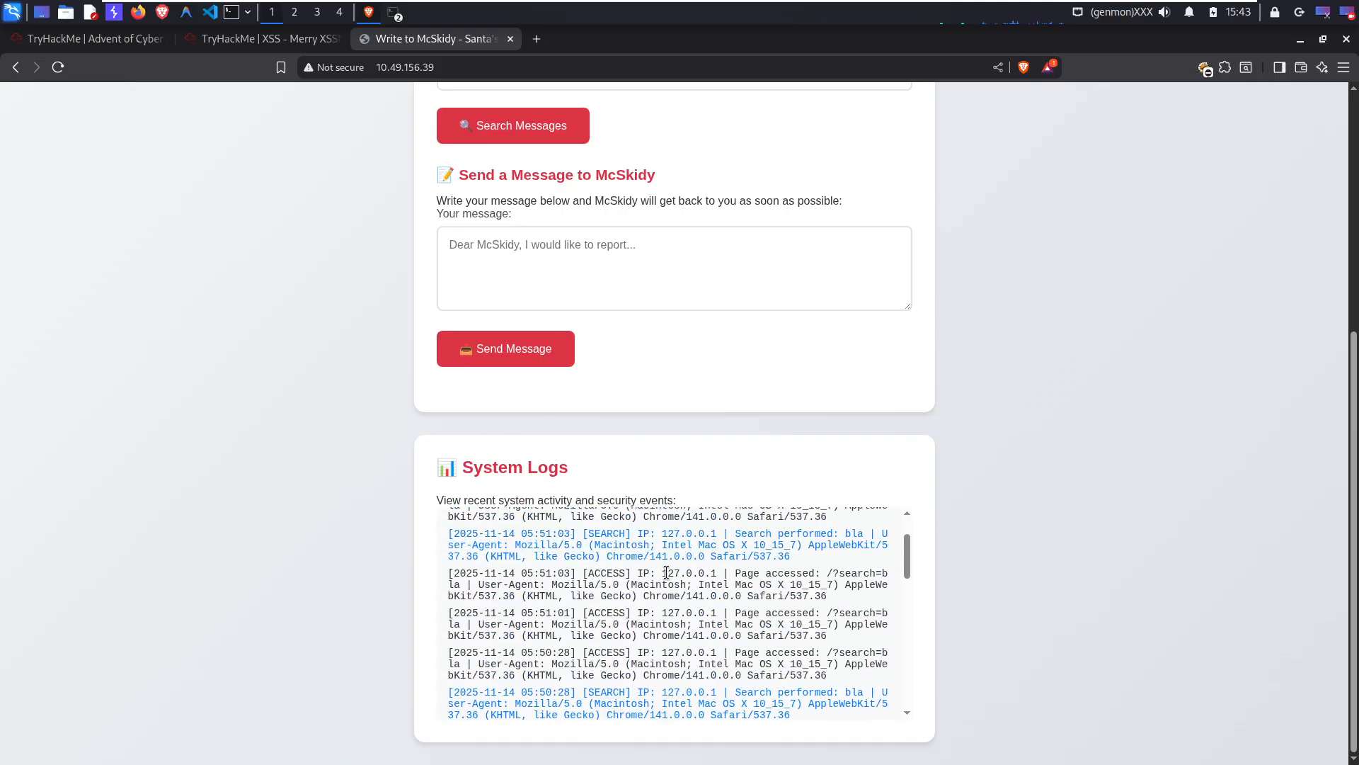
drag(489, 523, 674, 534)
drag(538, 602, 629, 605)
scroll(623, 603, down, 4)
scroll(618, 602, up, 2)
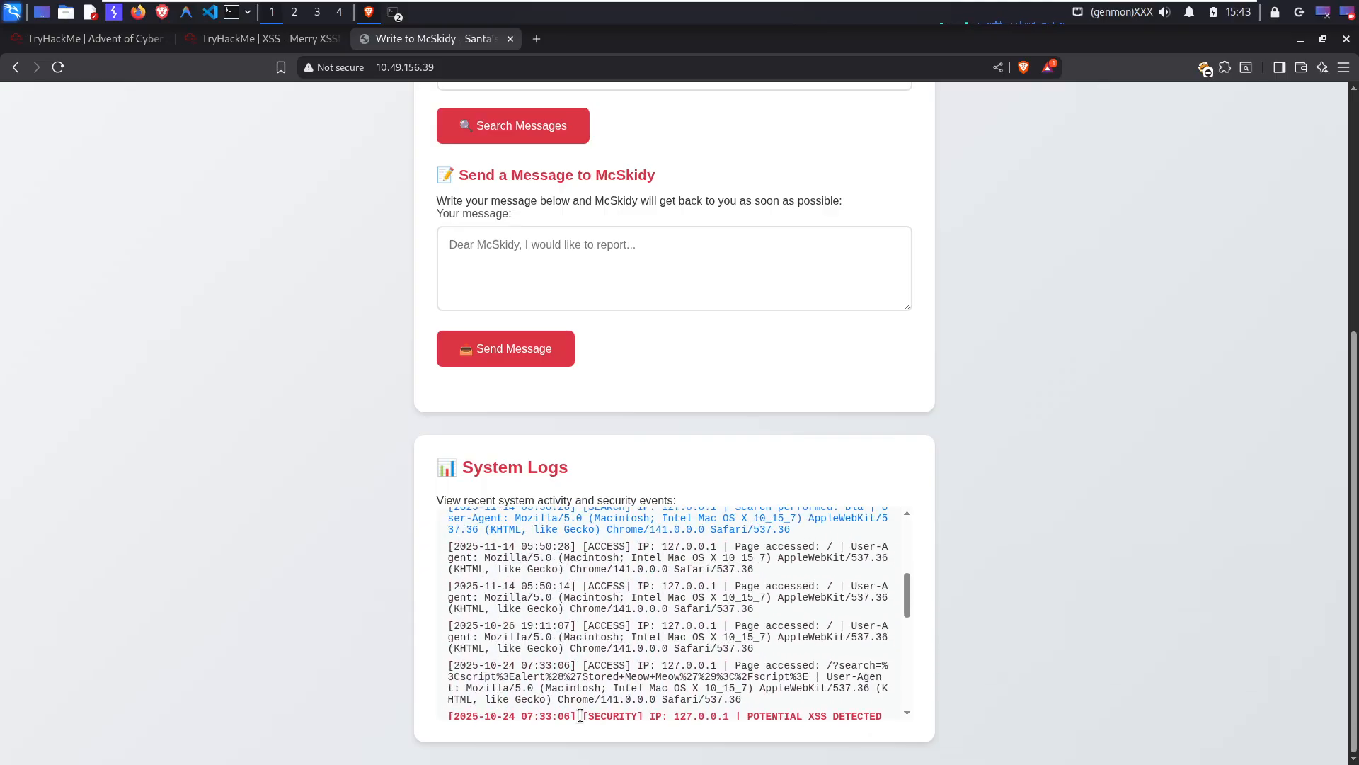
drag(557, 714, 645, 706)
scroll(654, 589, up, 5)
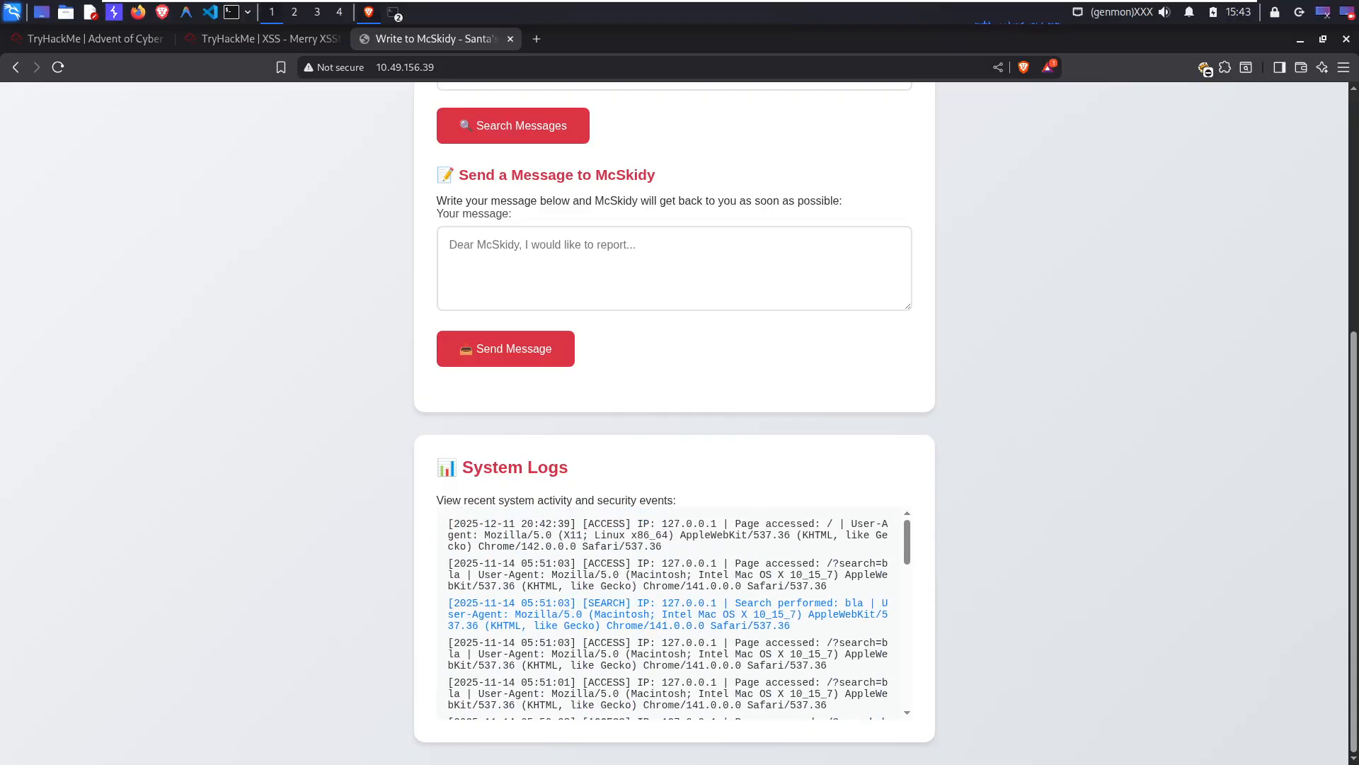
Step: Highlight the two newest access entries and the search entry for "bla" in the System Logs
drag(681, 564, 441, 521)
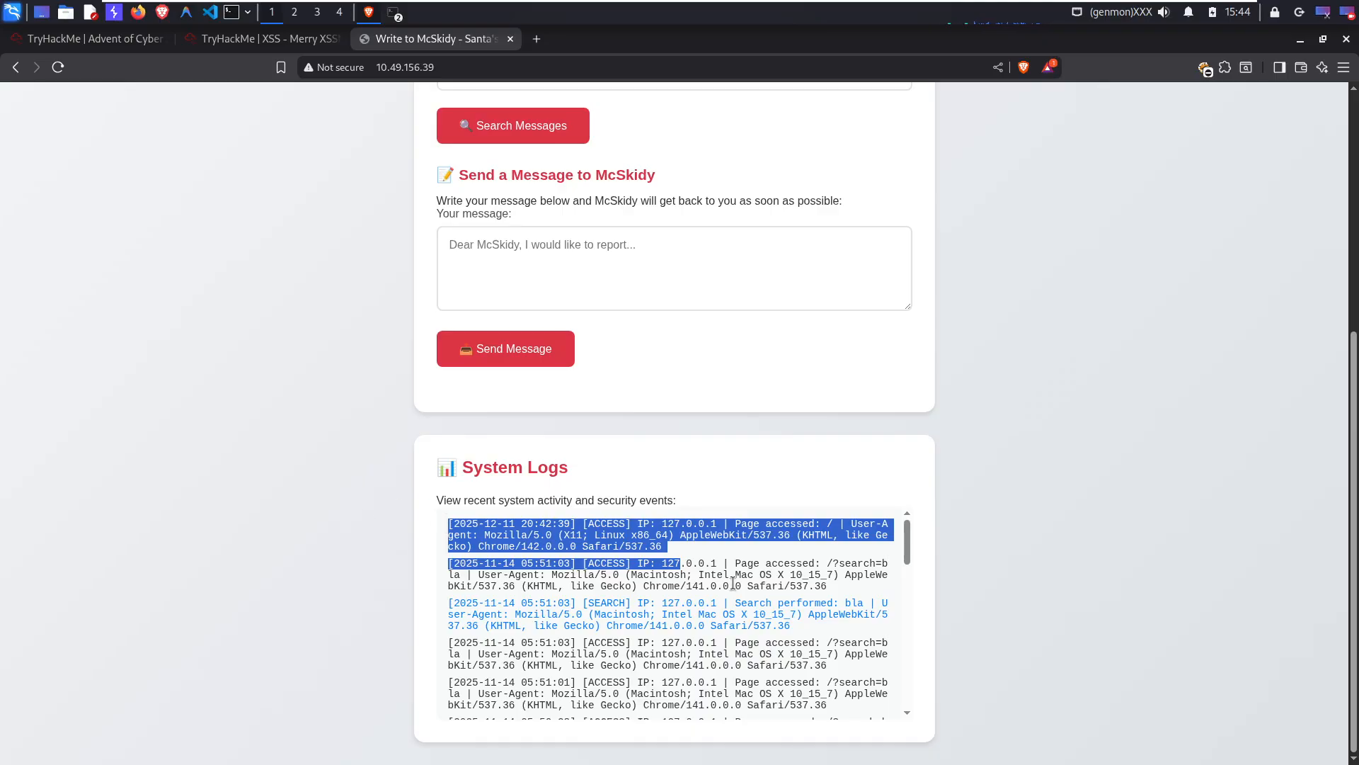
drag(828, 587, 453, 526)
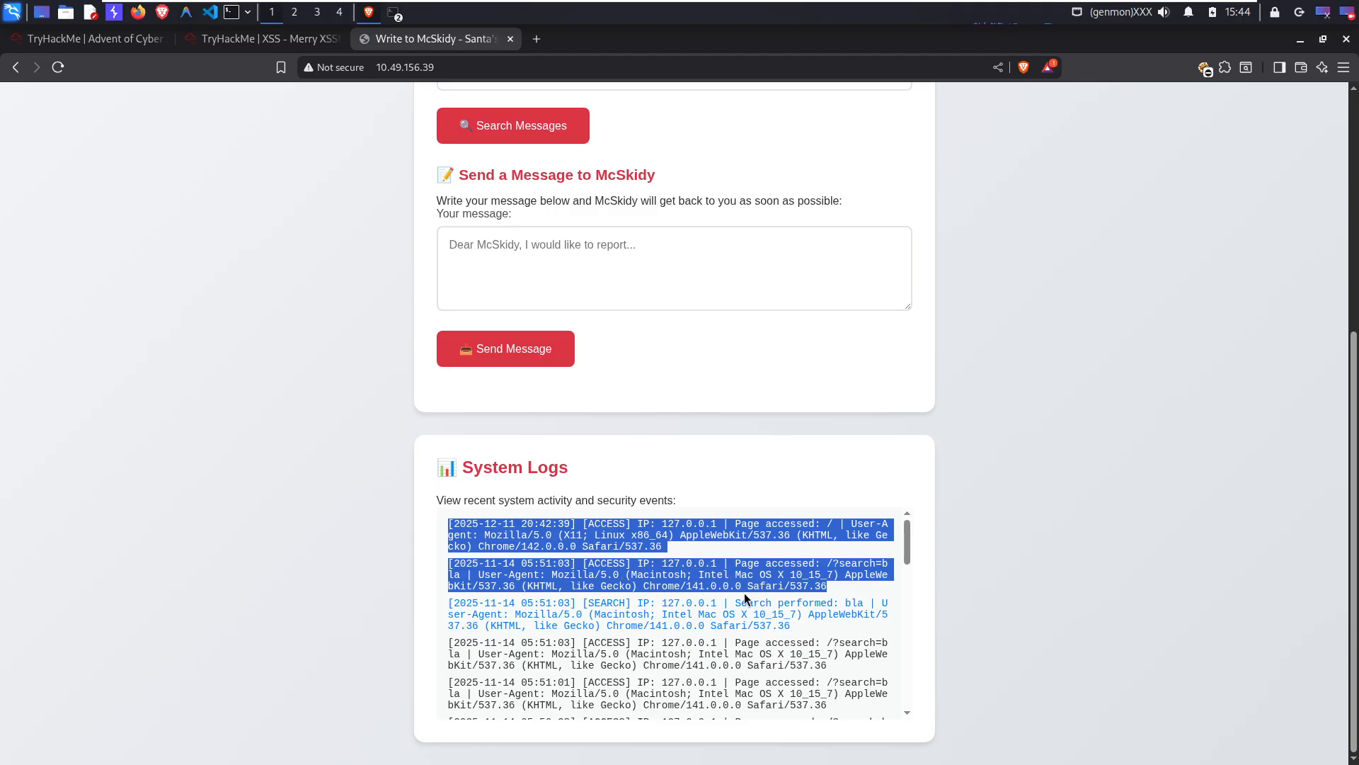
click(786, 602)
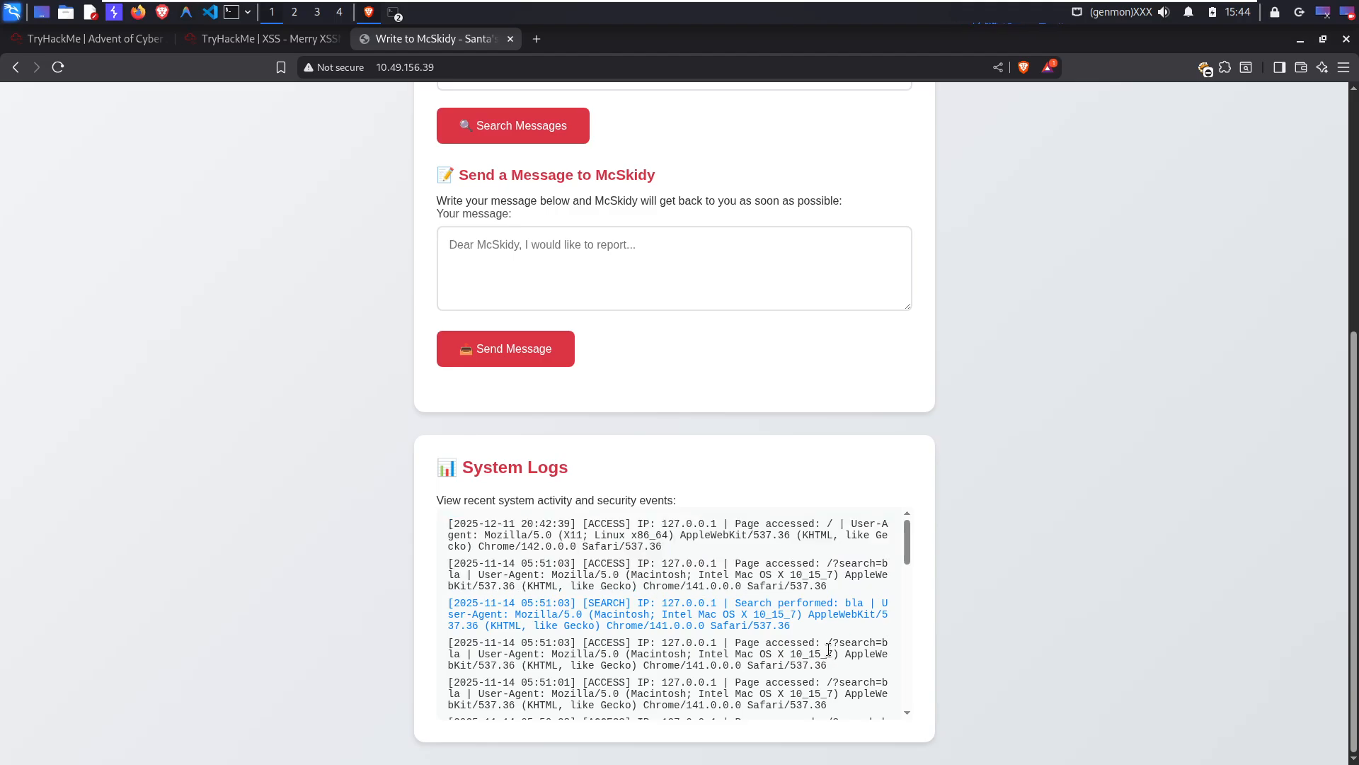
drag(613, 625, 435, 615)
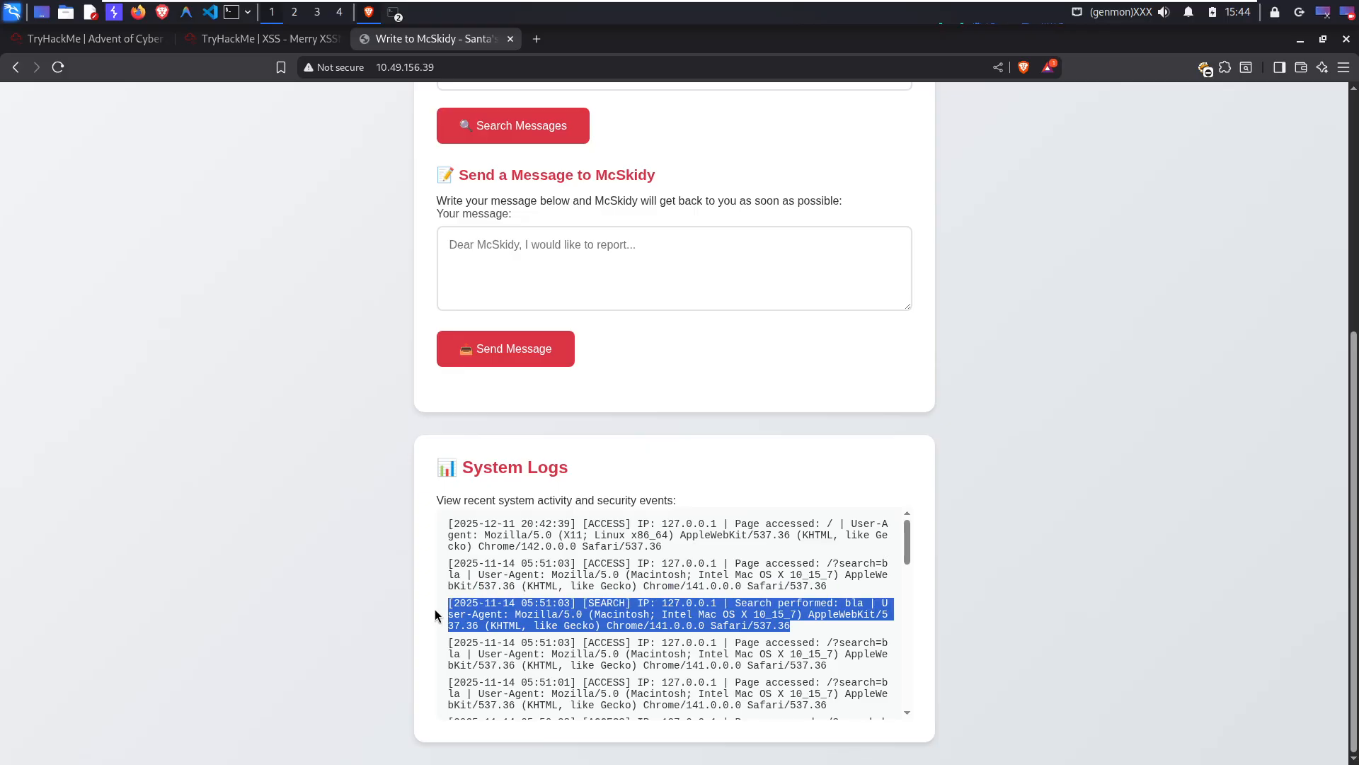
Step: Highlight the security entry for the <script>alert('Stored Meow Meow')</script> search and its payload in the System Logs
scroll(862, 666, down, 2)
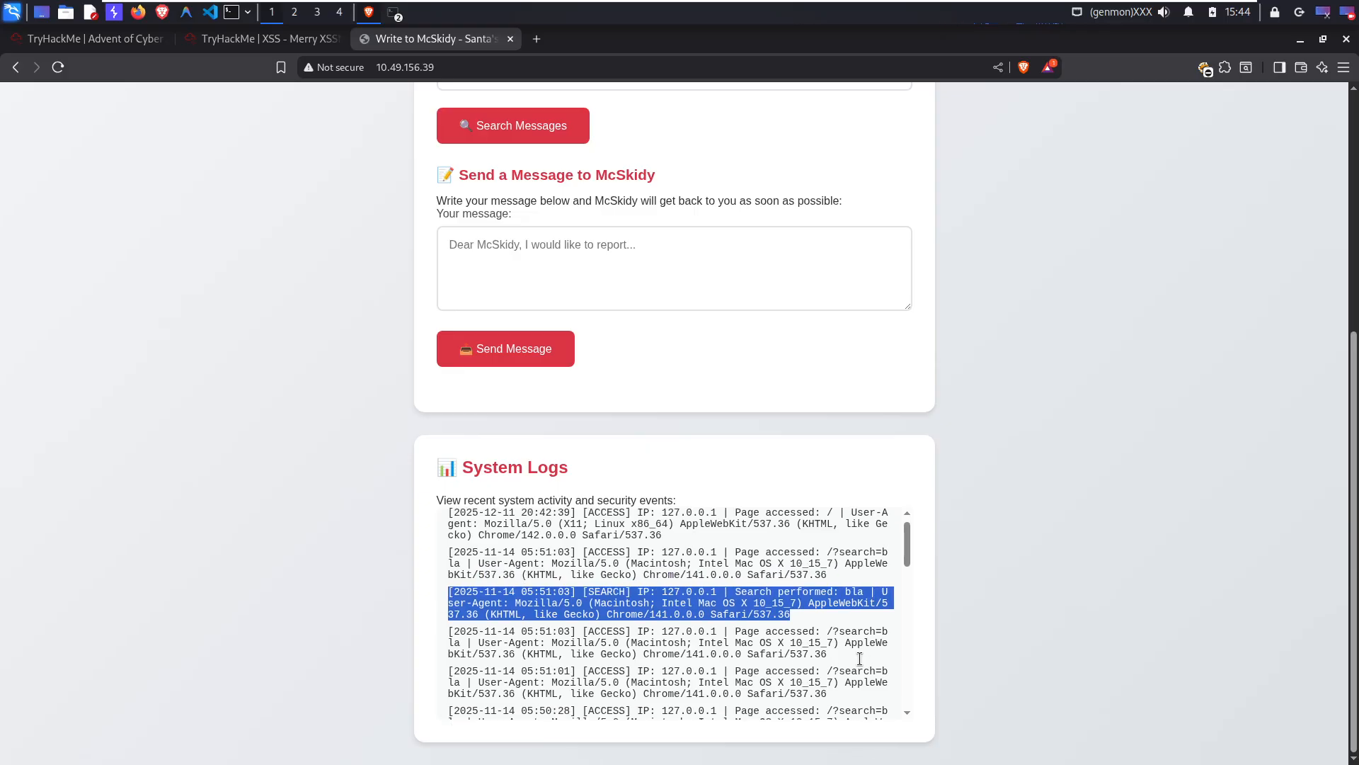
scroll(826, 620, down, 5)
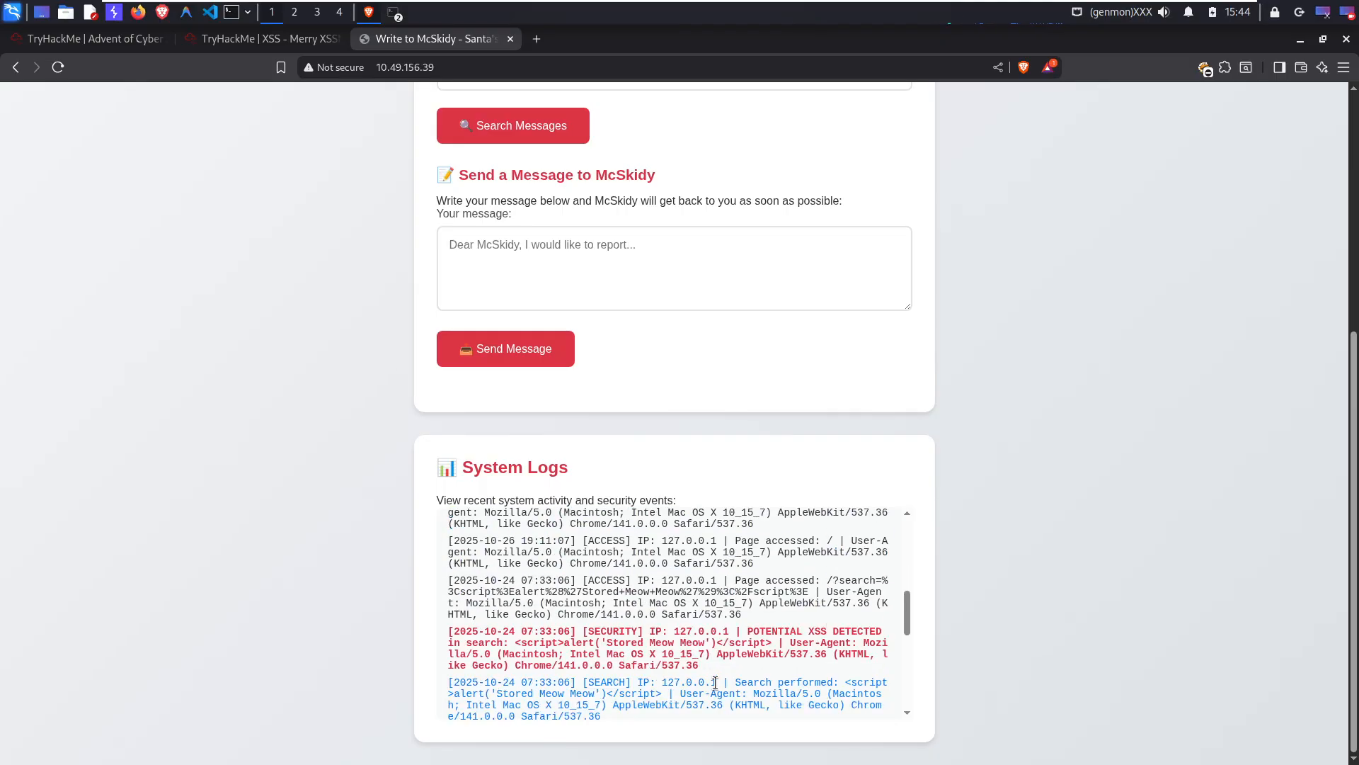
drag(703, 665, 408, 634)
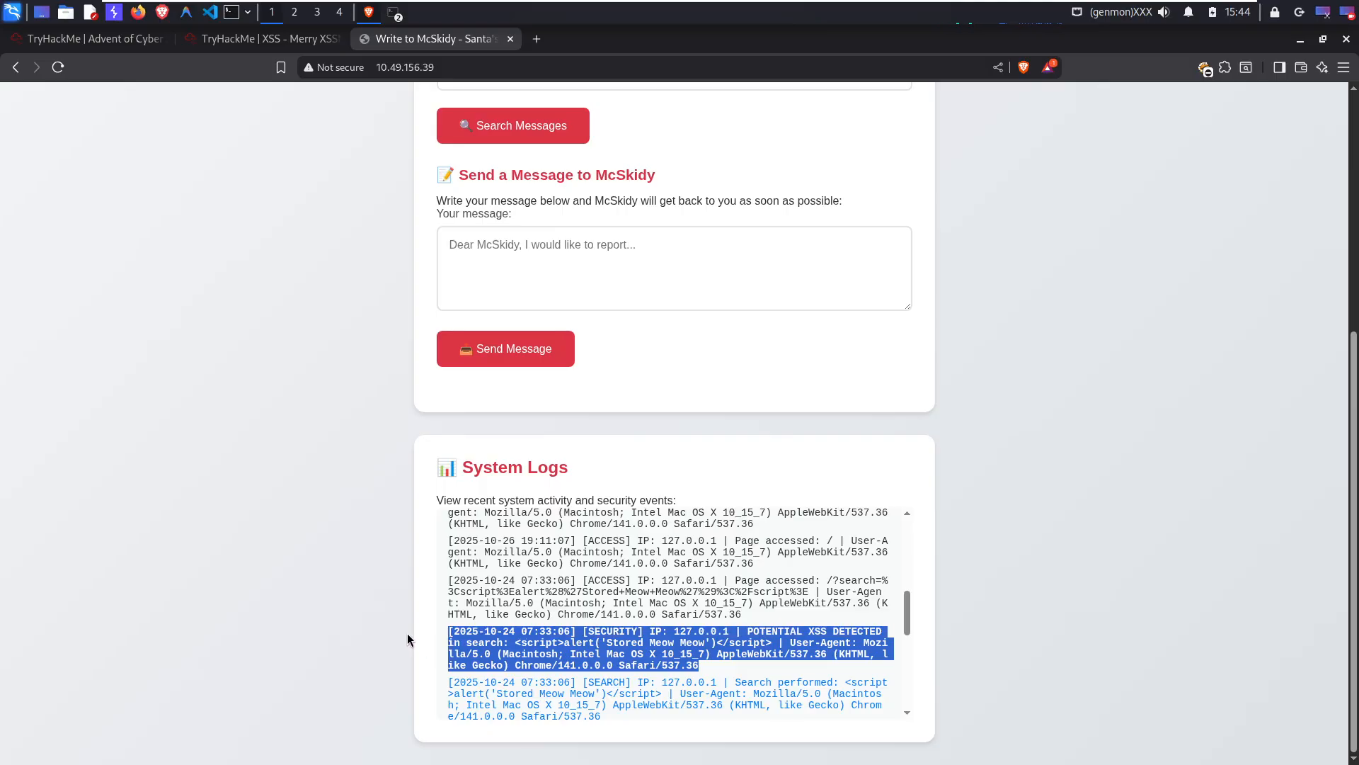
click(718, 646)
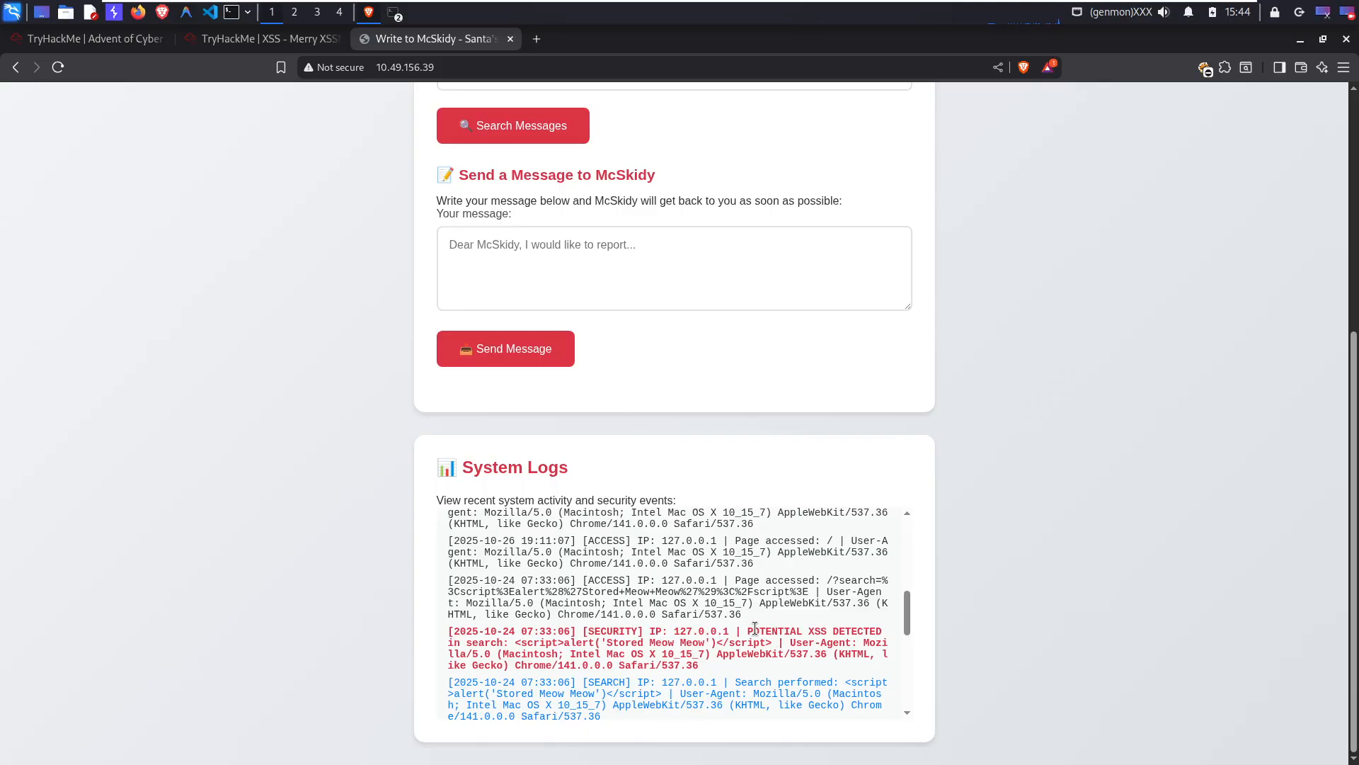
drag(752, 630, 509, 643)
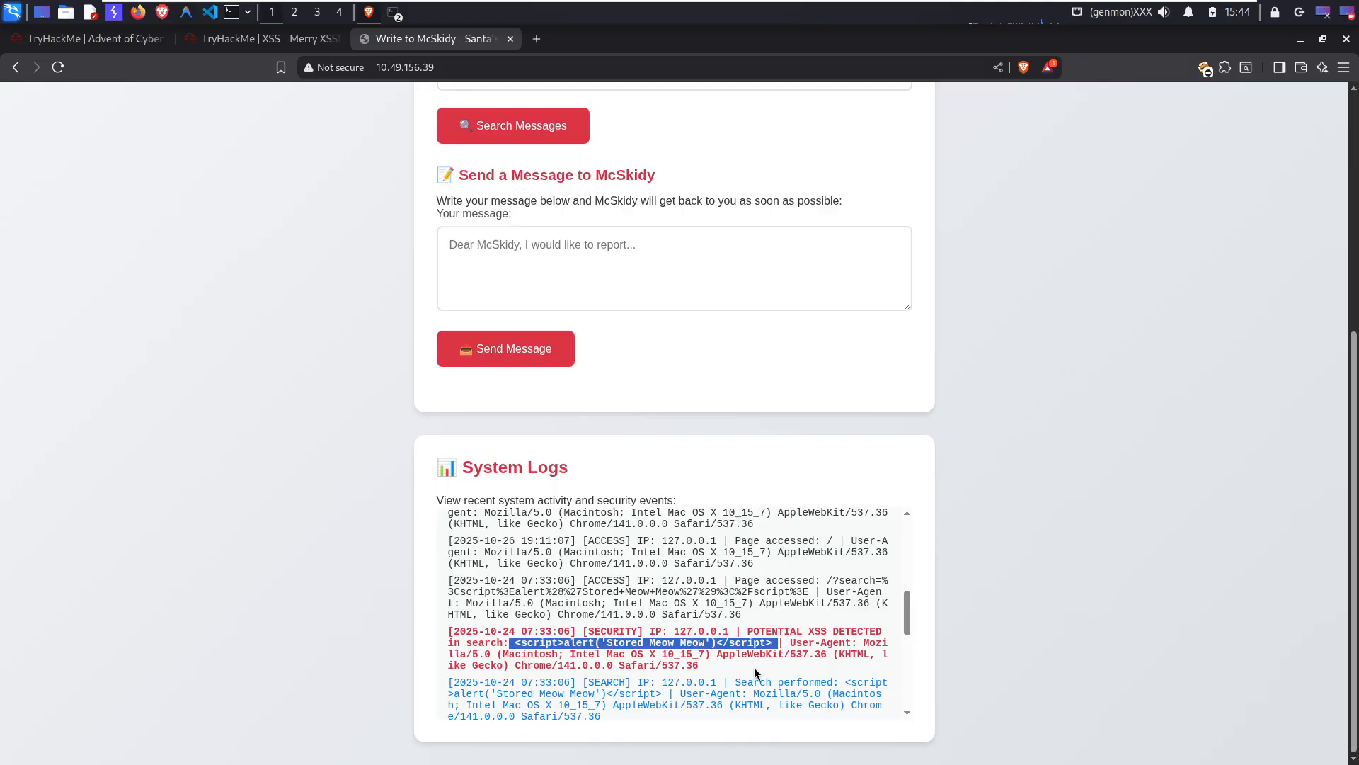
scroll(774, 665, down, 2)
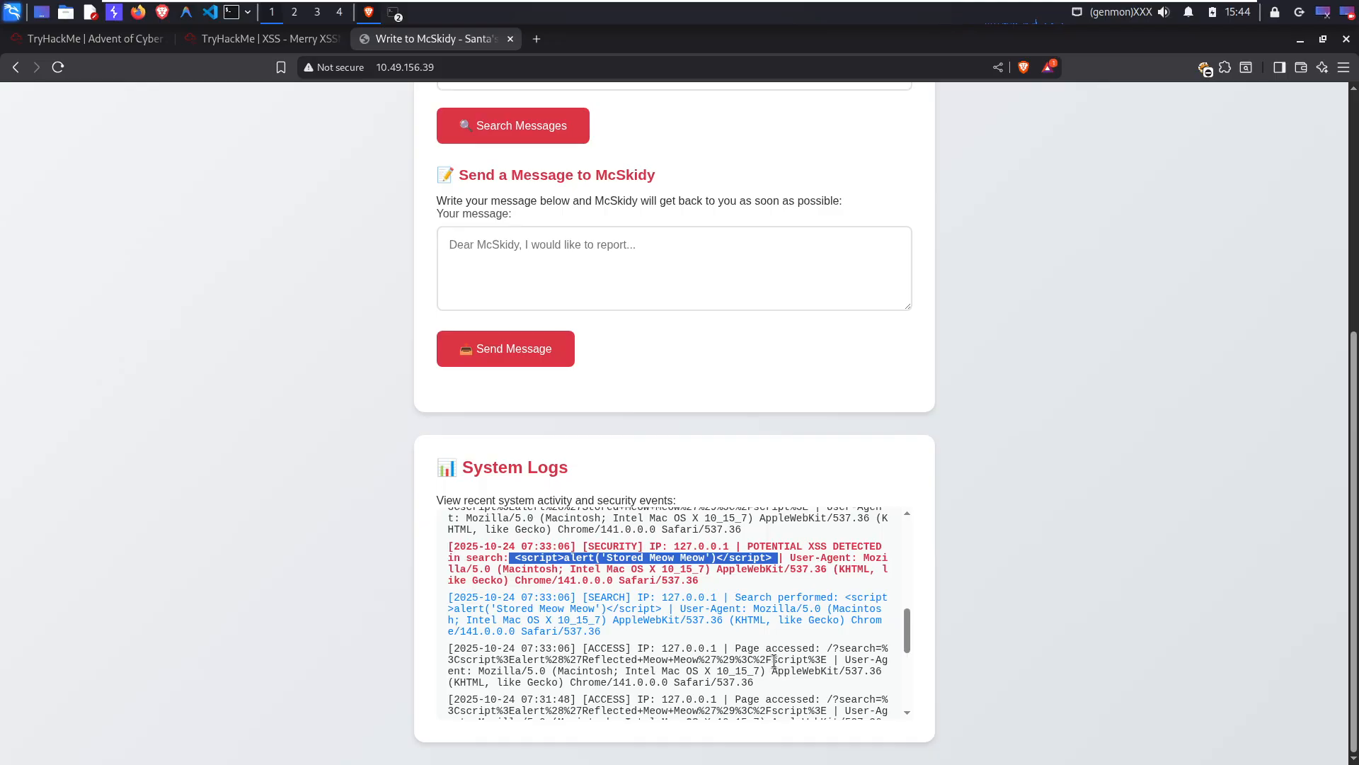
click(764, 591)
Step: Copy the payload <script>alert('Reflected Meow Meow')</script> from the potential XSS entry in the System Logs
scroll(779, 593, down, 3)
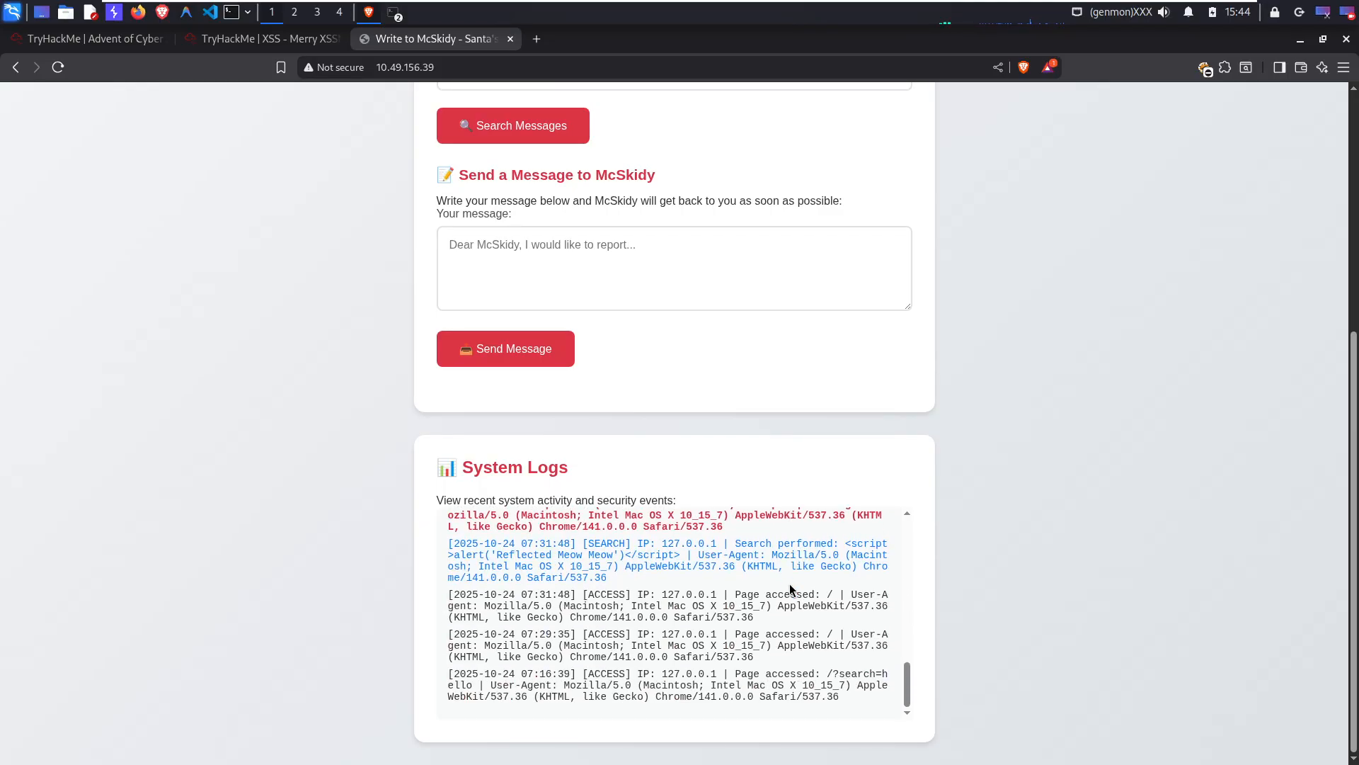
scroll(790, 590, up, 3)
scroll(790, 589, down, 3)
scroll(790, 589, up, 1)
drag(798, 589, 536, 582)
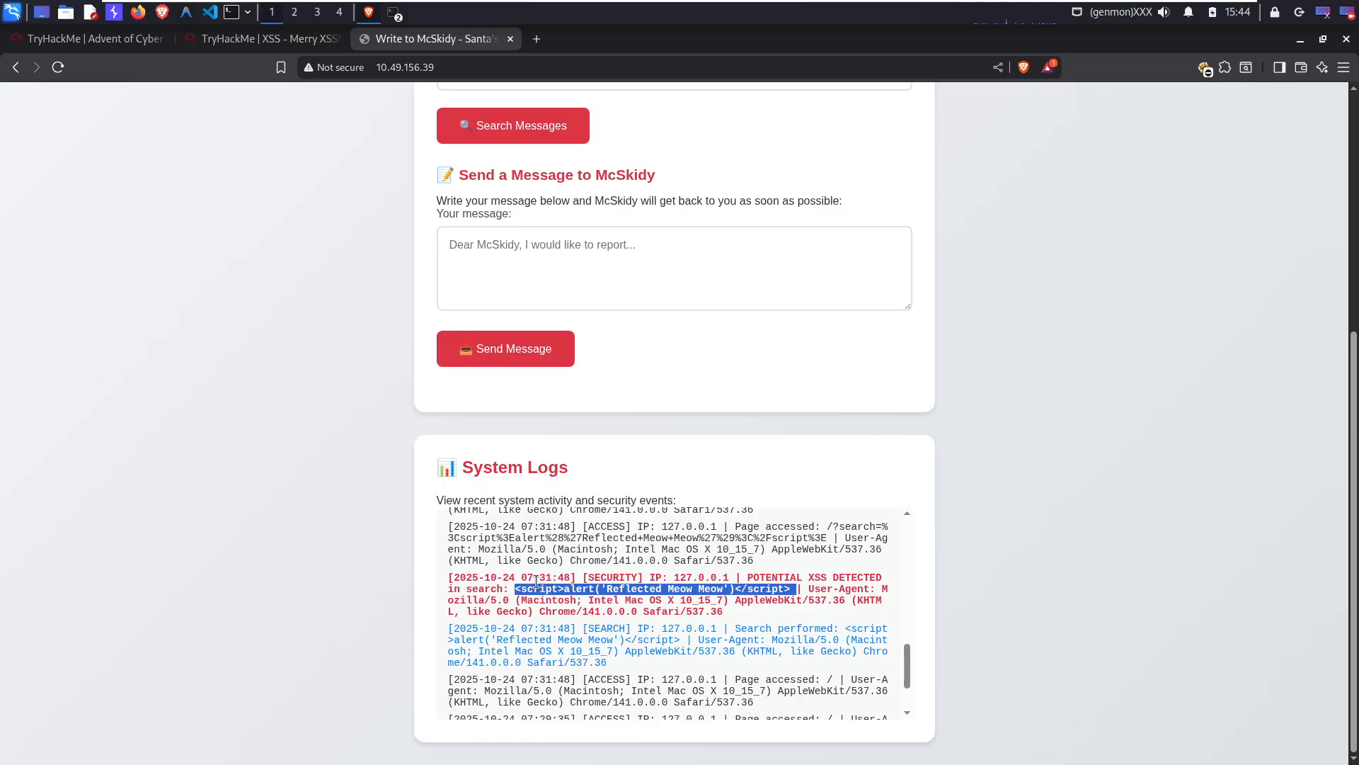
right_click(754, 593)
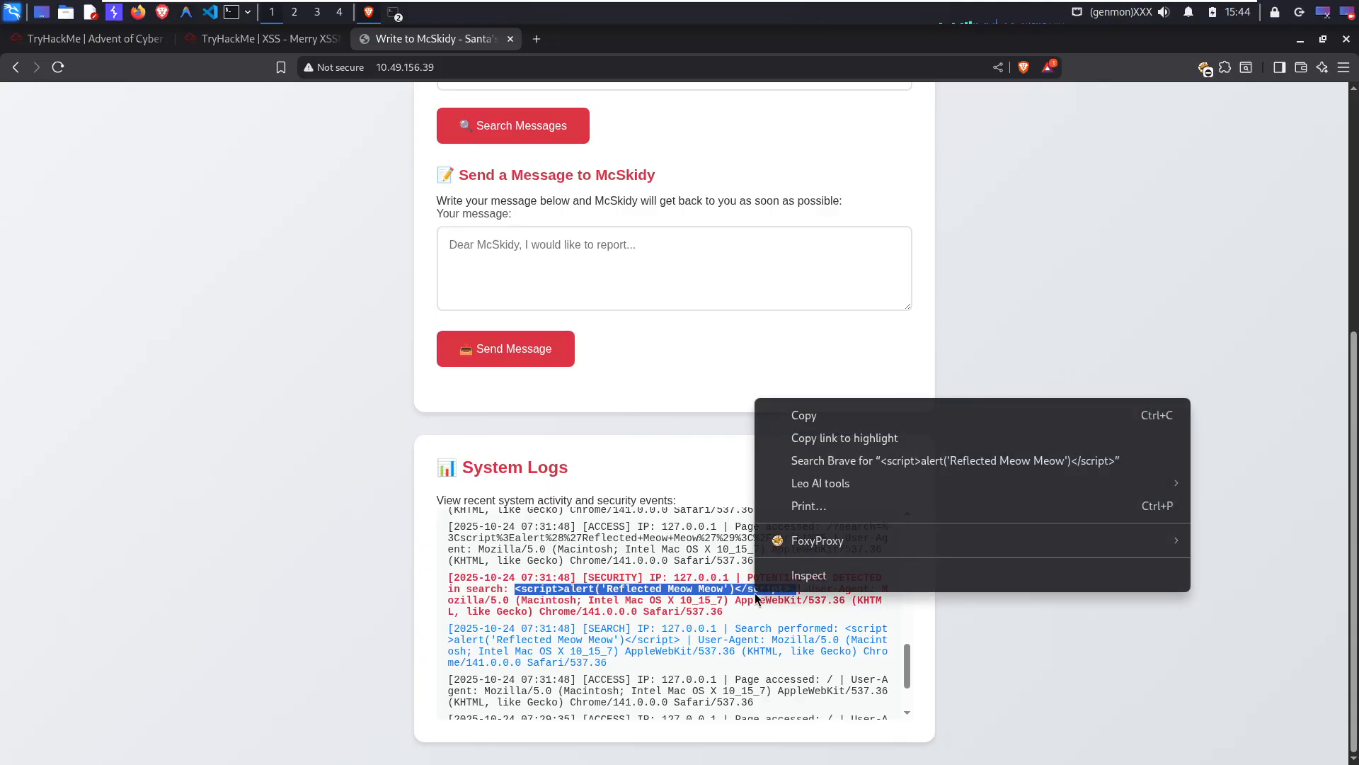
click(822, 419)
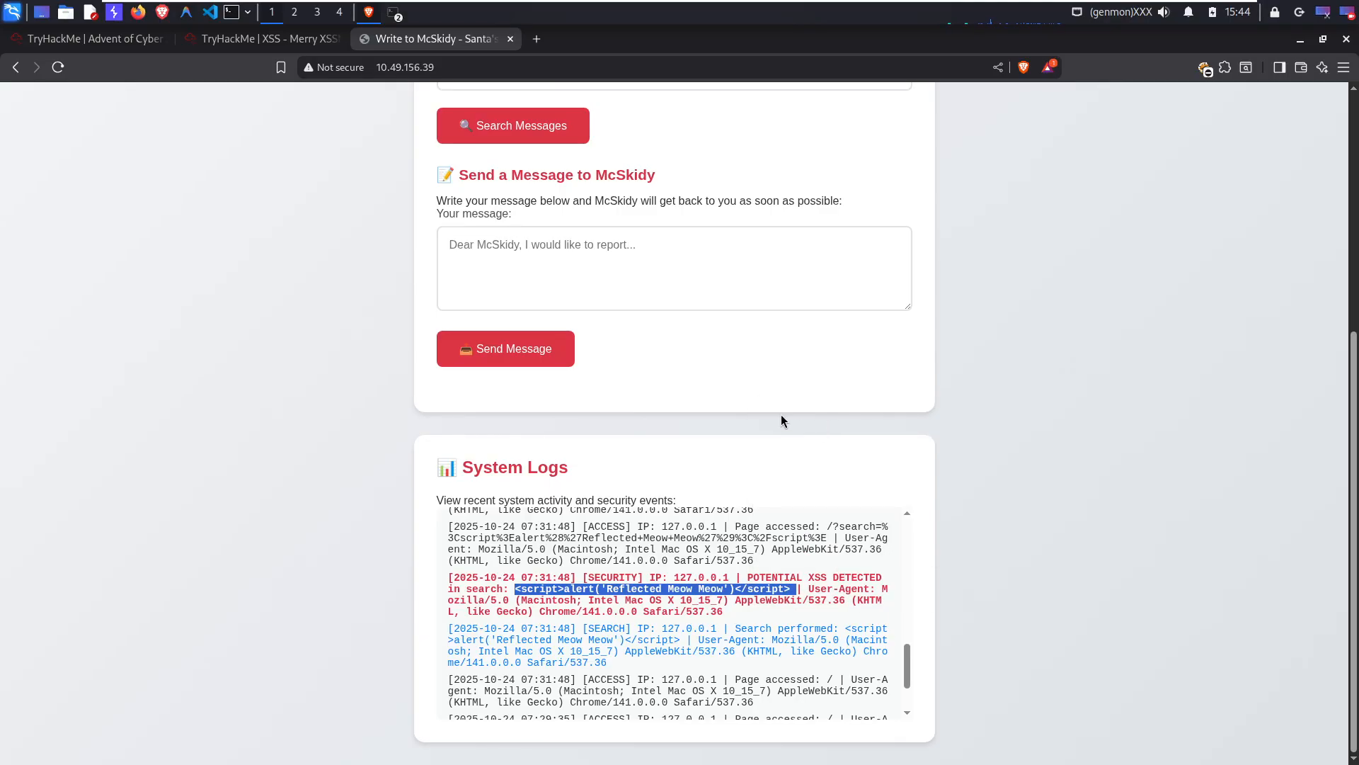
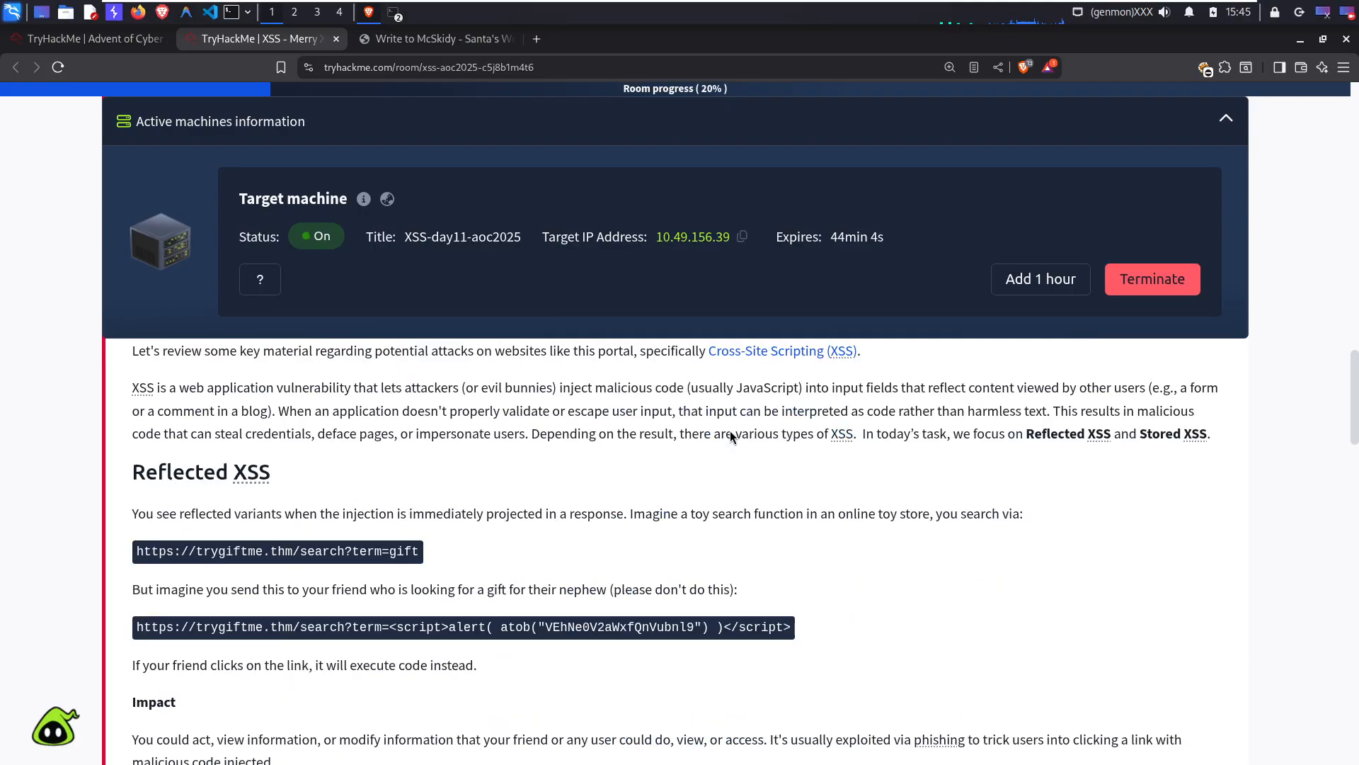
Step: Submit "stored" as the answer to which XSS attack type requires payloads persisted on the backend
scroll(1267, 299, down, 15)
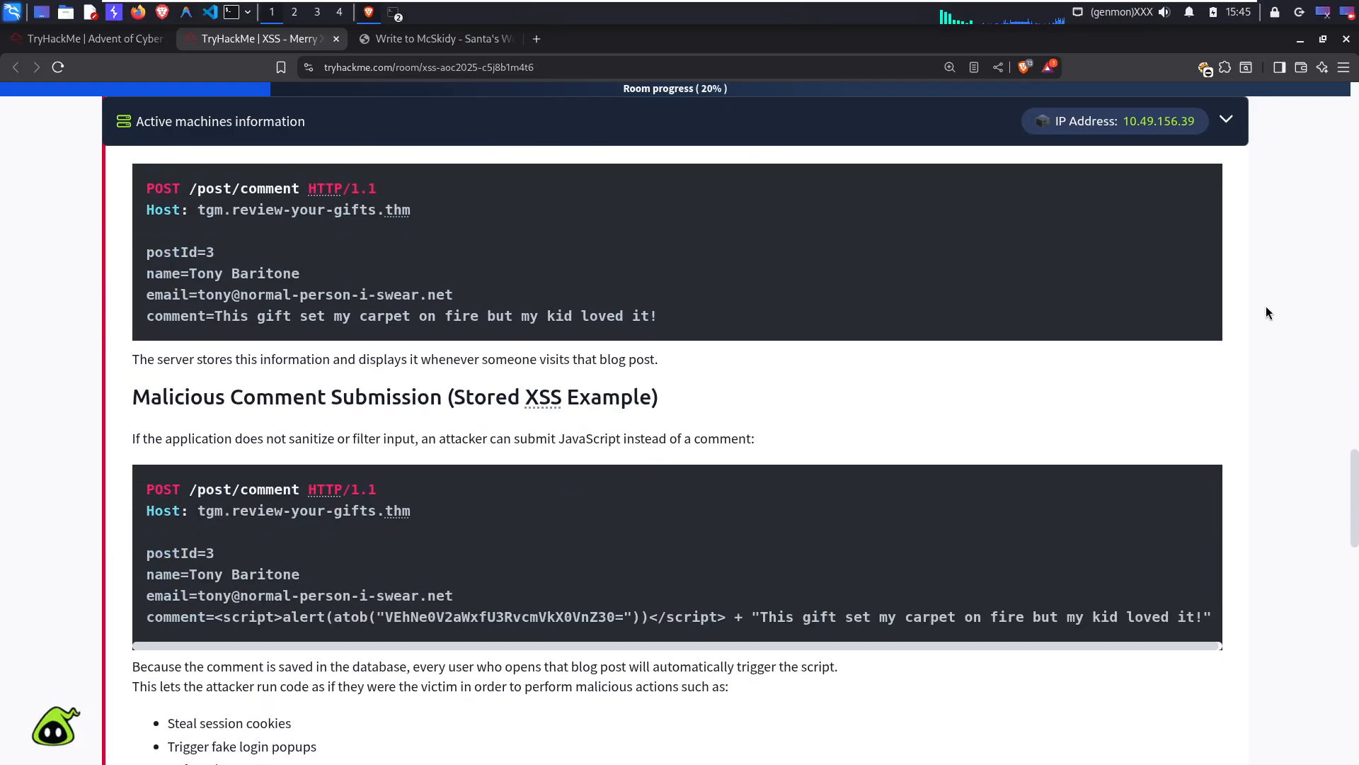
scroll(1264, 327, down, 20)
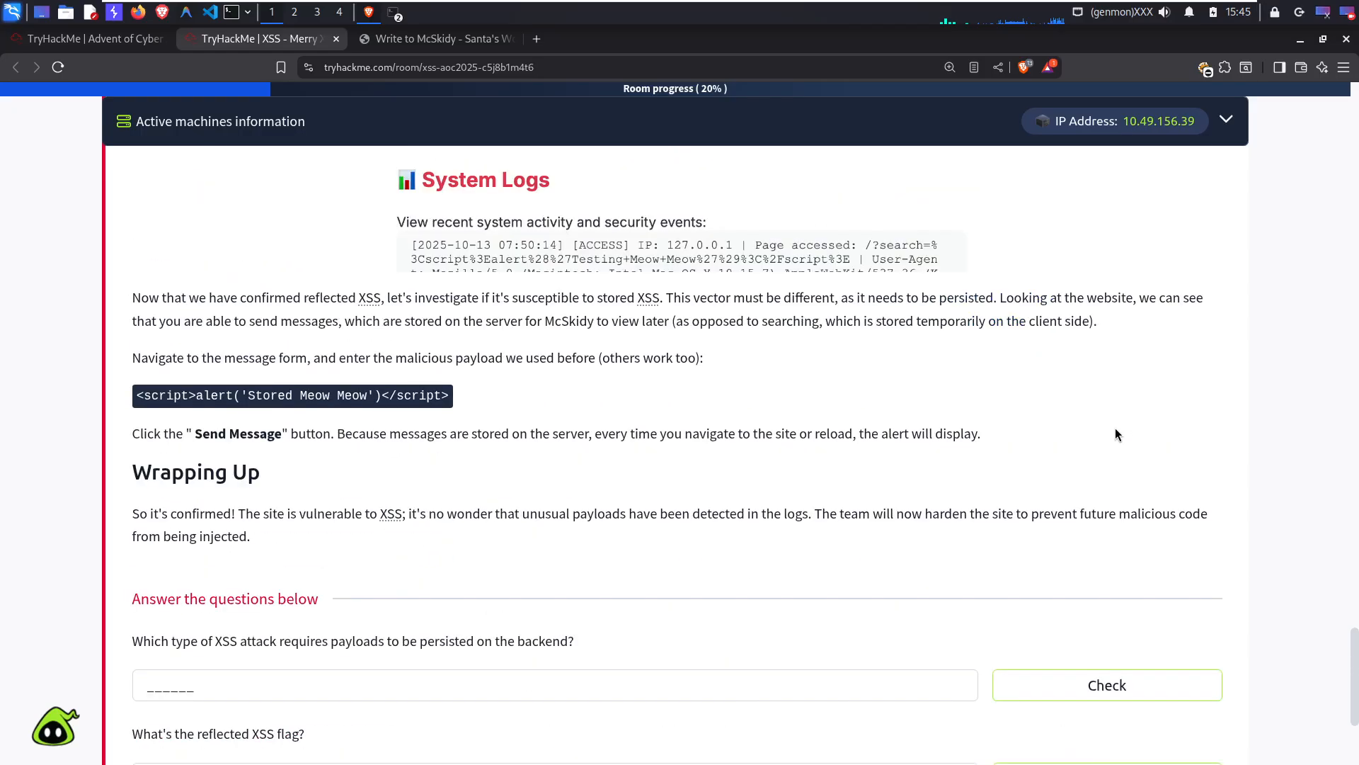
scroll(605, 427, down, 2)
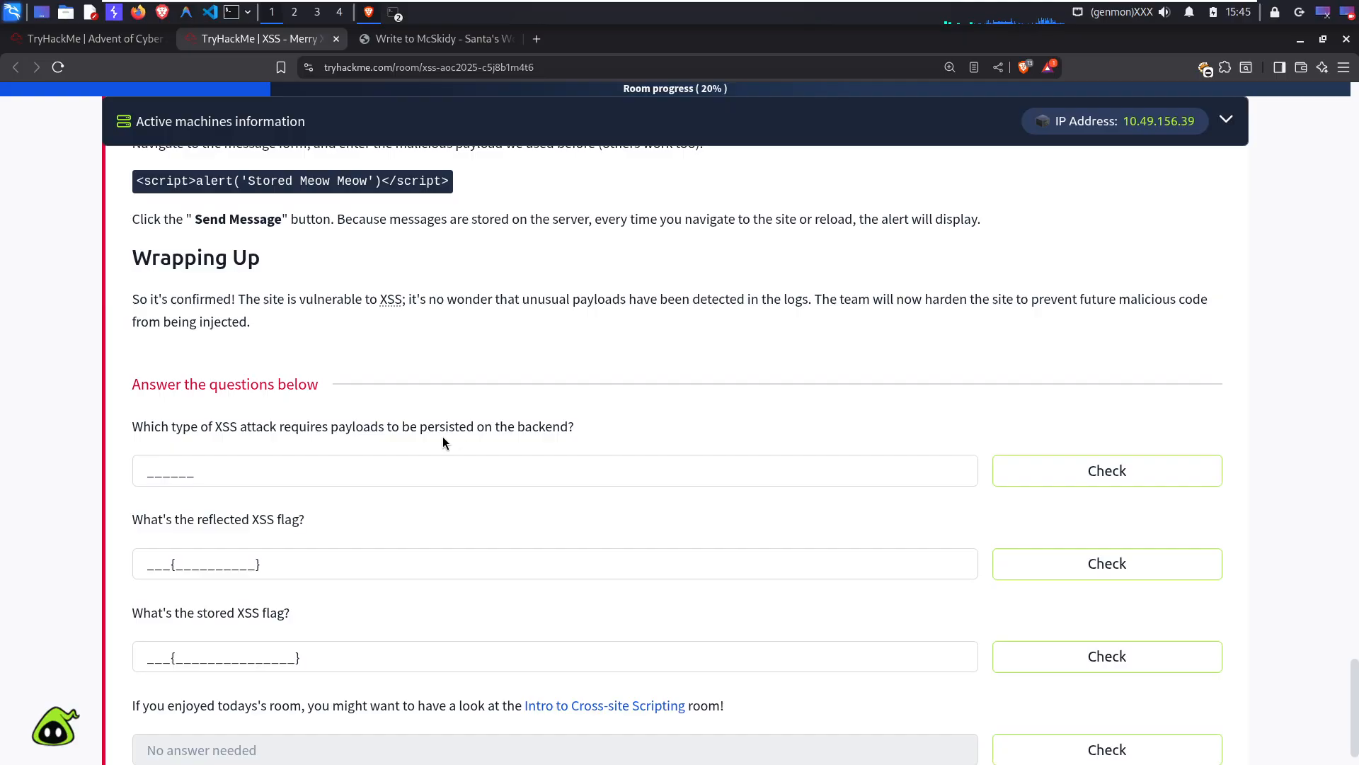
click(291, 479)
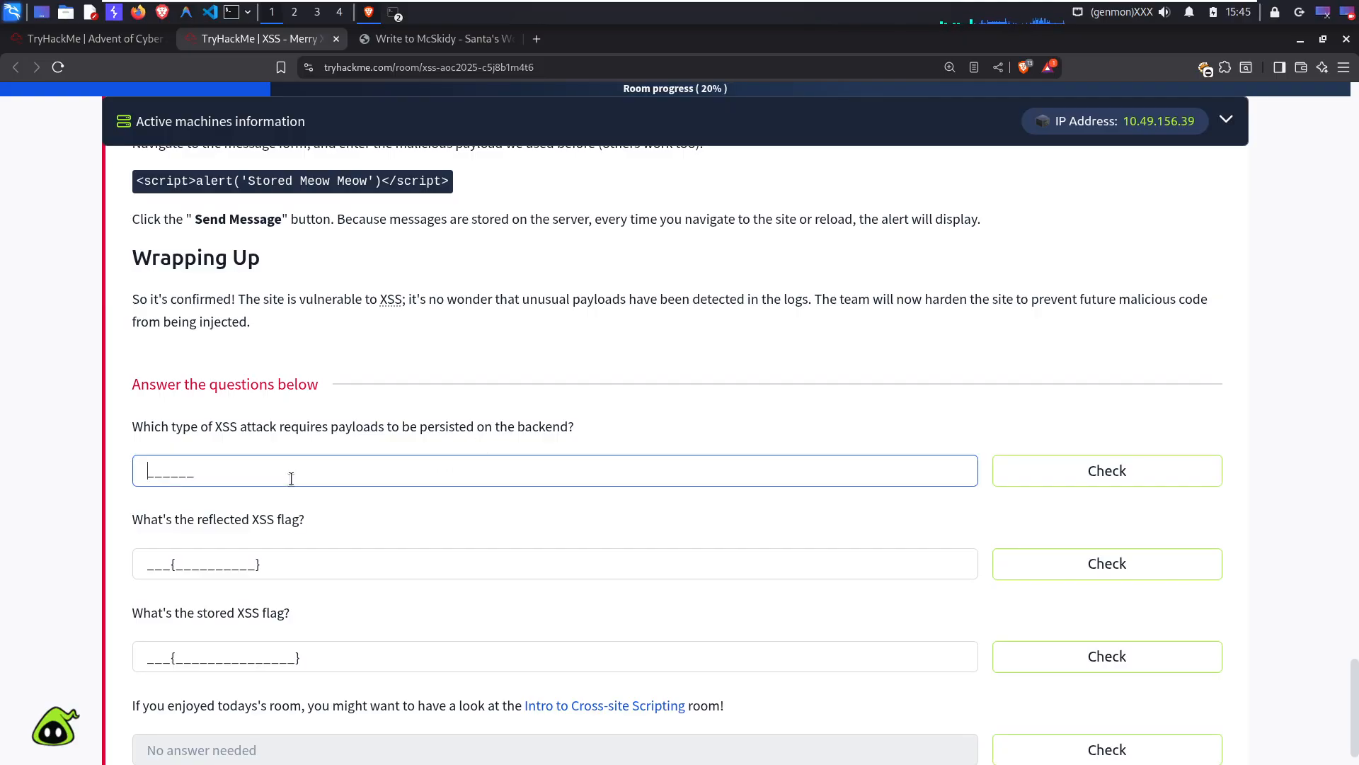
text(stored)
click(1104, 482)
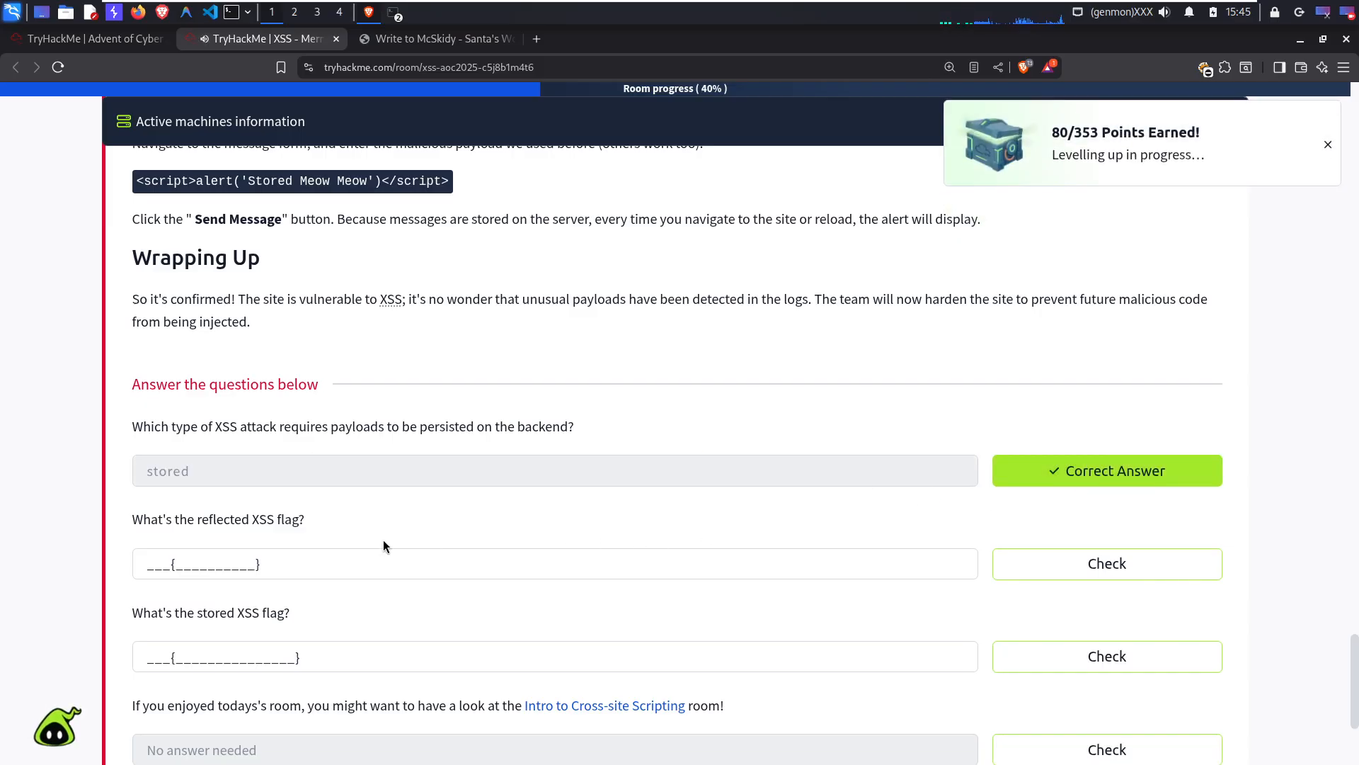
Step: Submit the flag THM{Evil_Bunny} from the portal's search results as the answer to the reflected XSS flag question
click(282, 571)
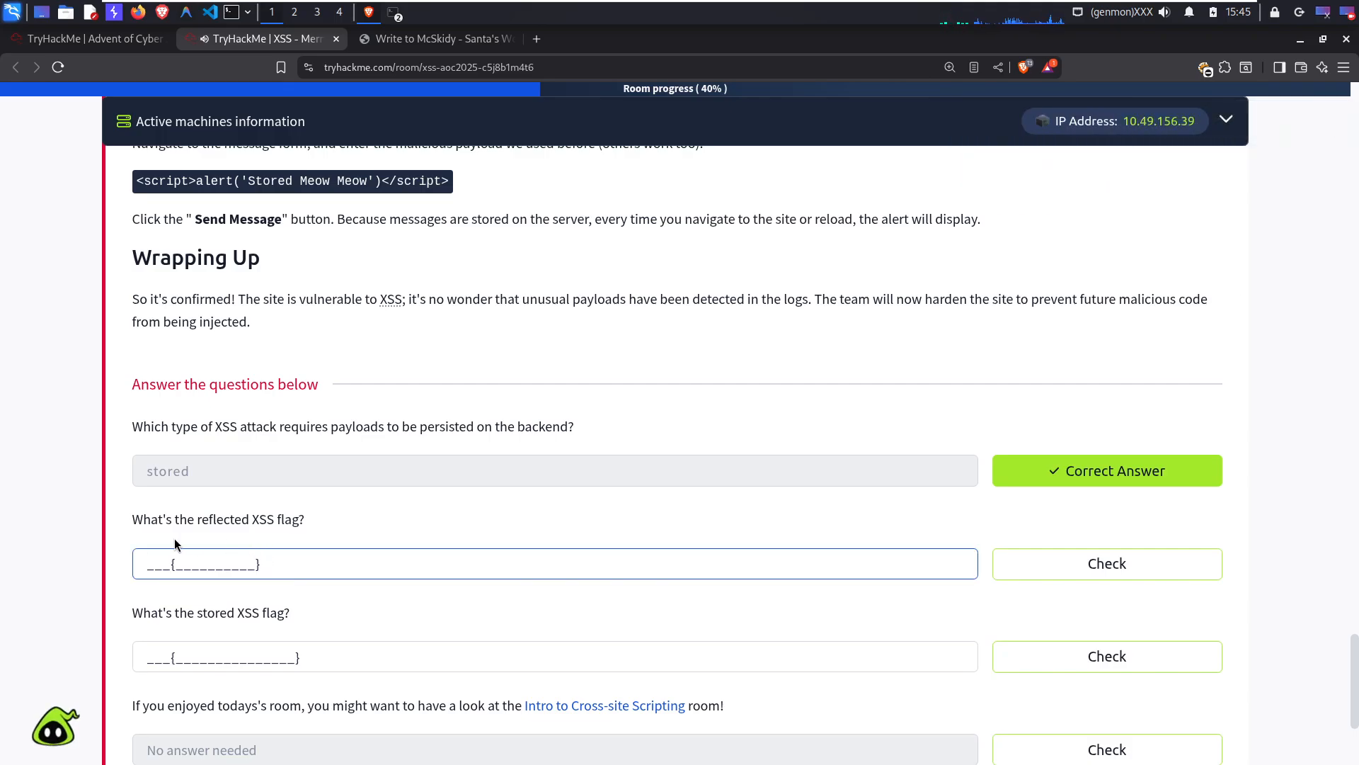
click(430, 44)
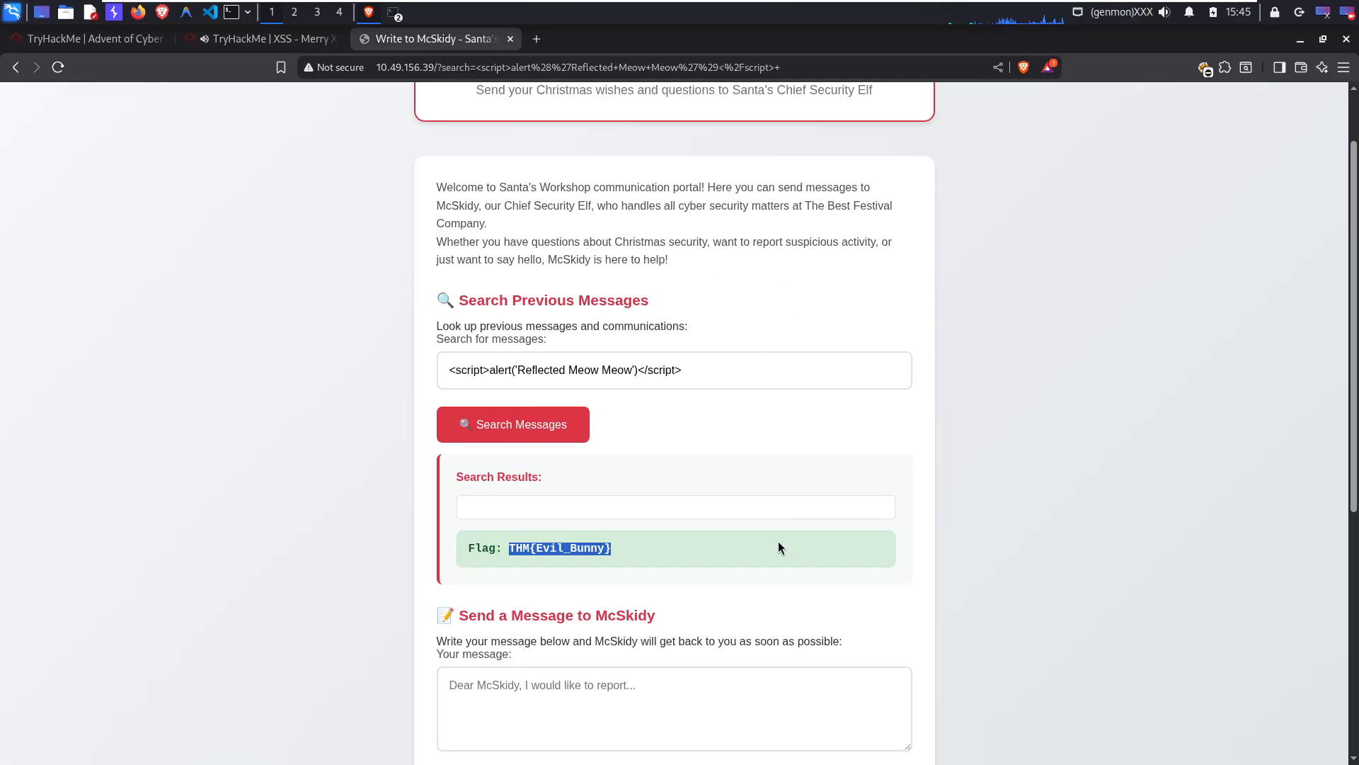
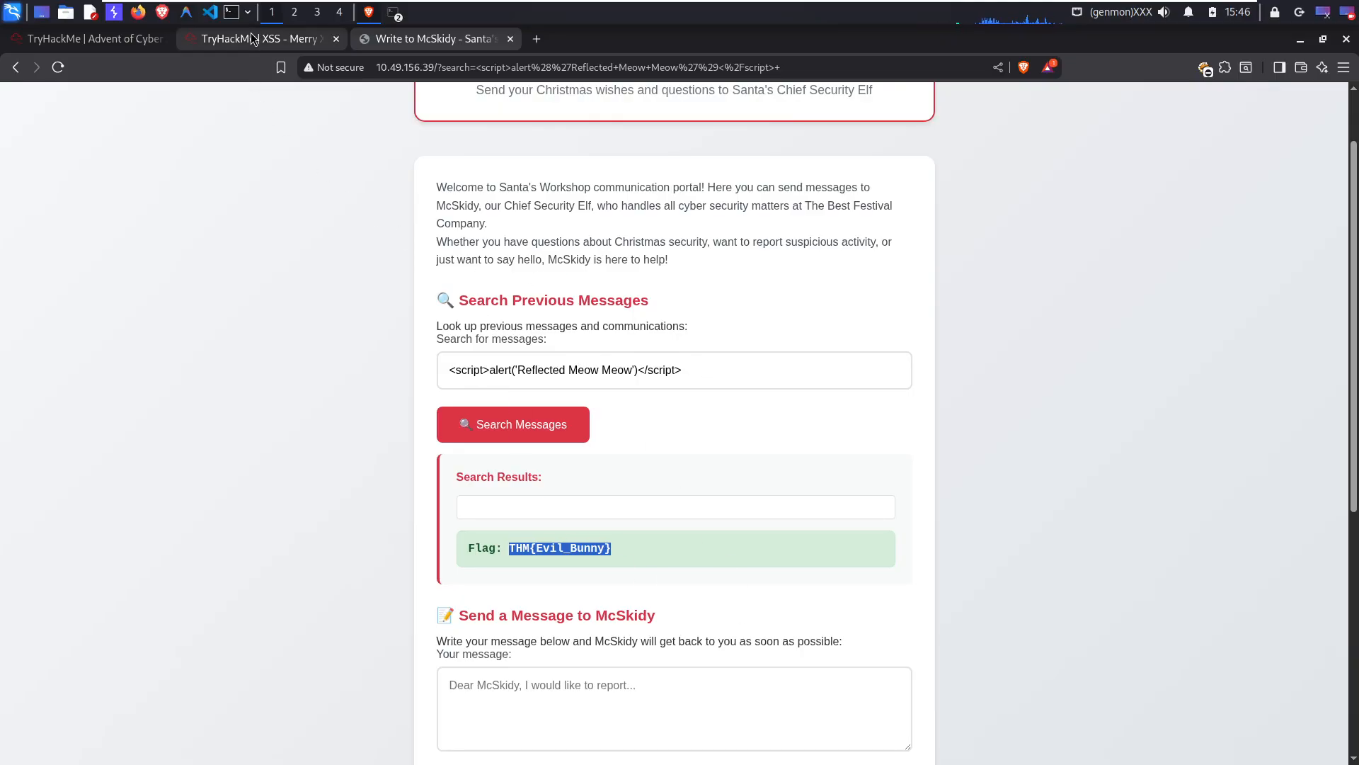
click(262, 39)
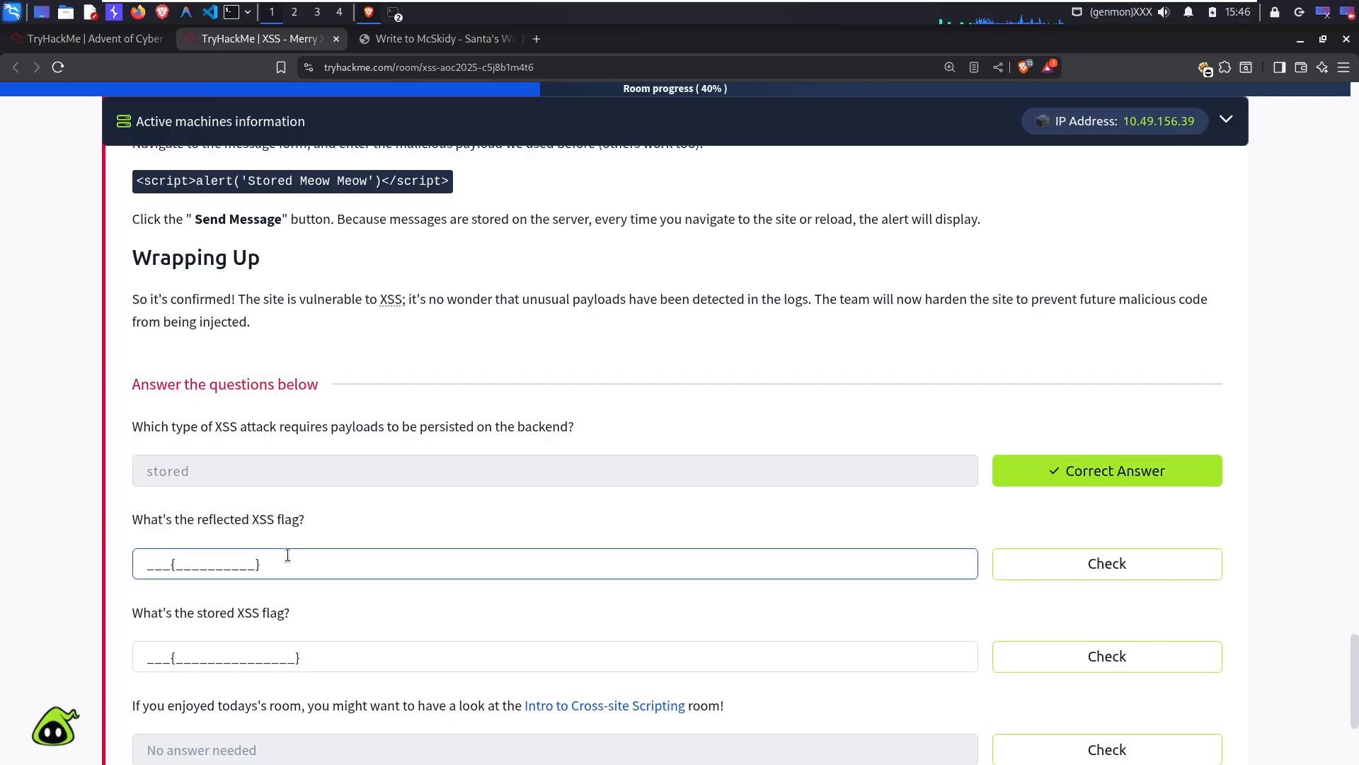
text(THM{Evil_Bunny})
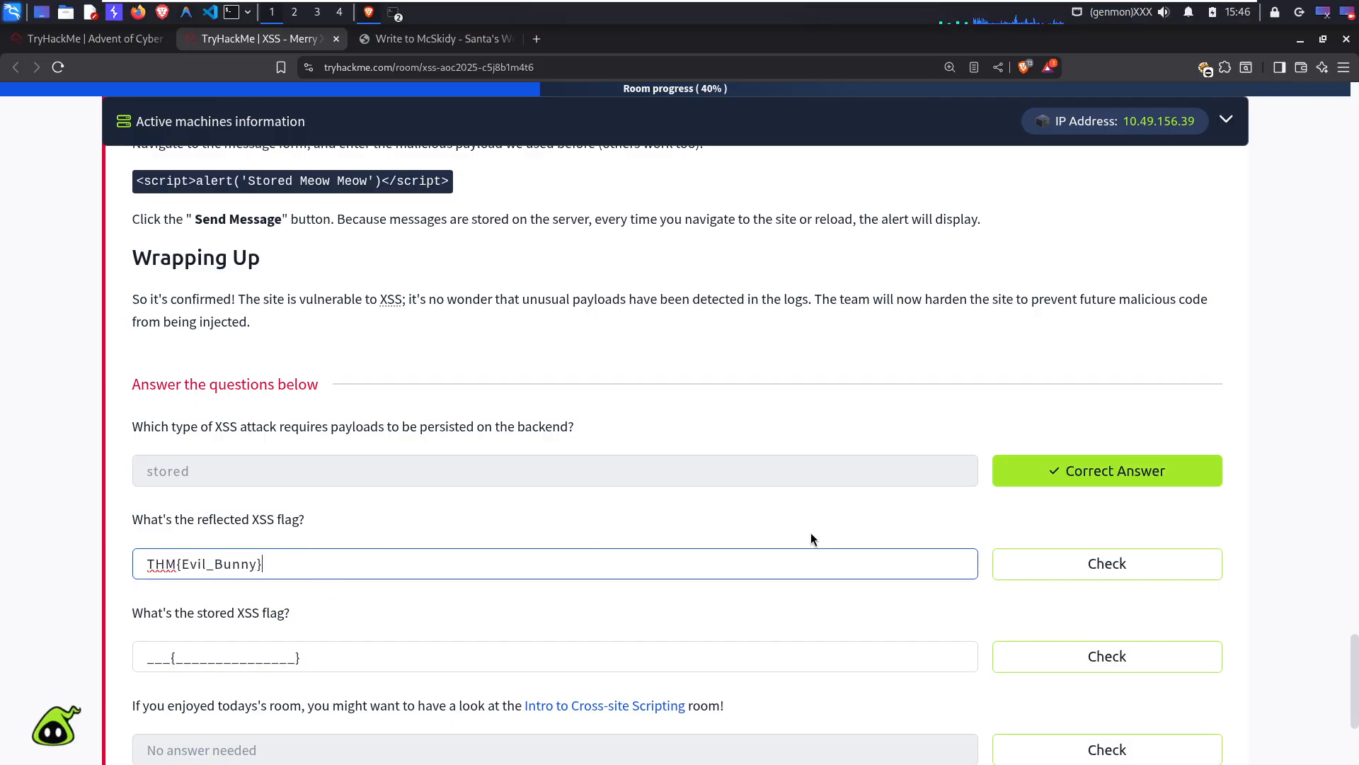
click(1139, 570)
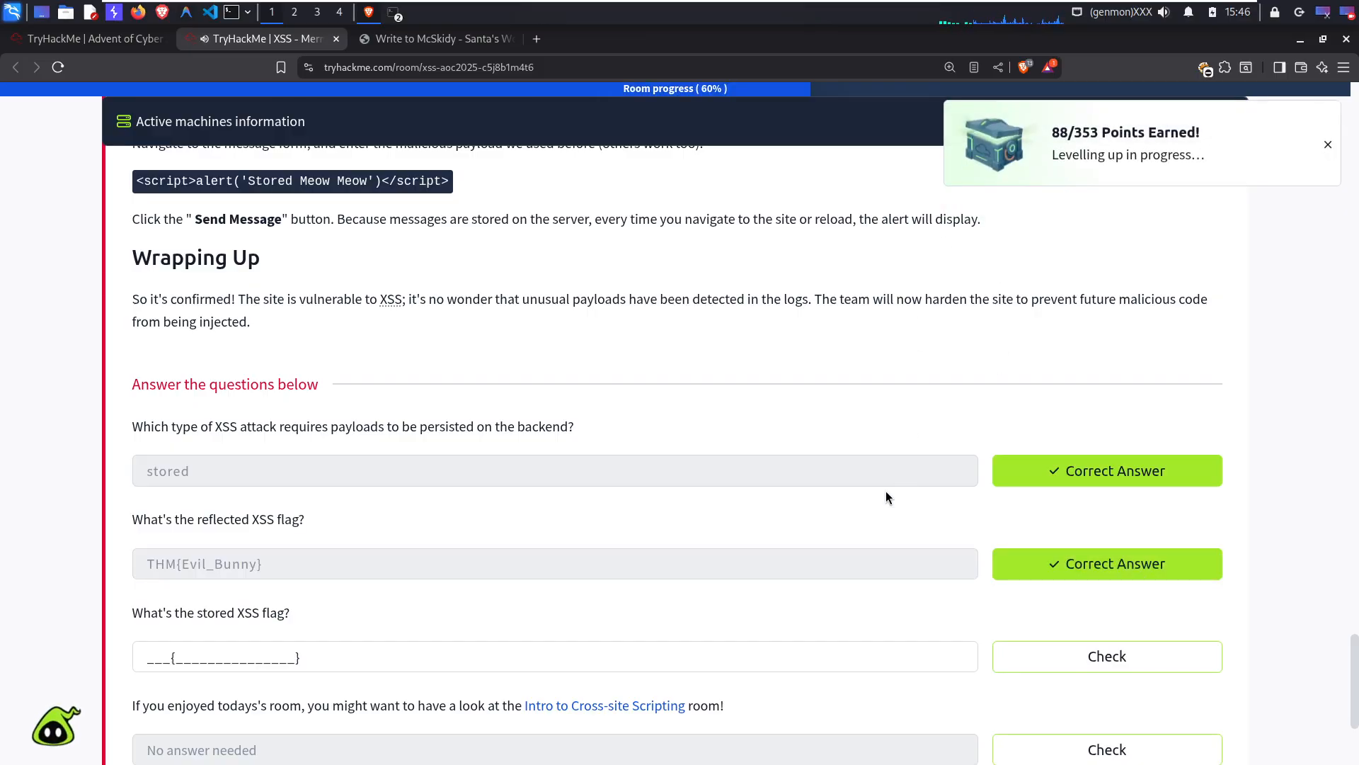
Step: For the stored XSS flag question, find and select the payload <script>alert('Stored Meow Meow')</script> in the portal's System Logs
scroll(302, 619, down, 2)
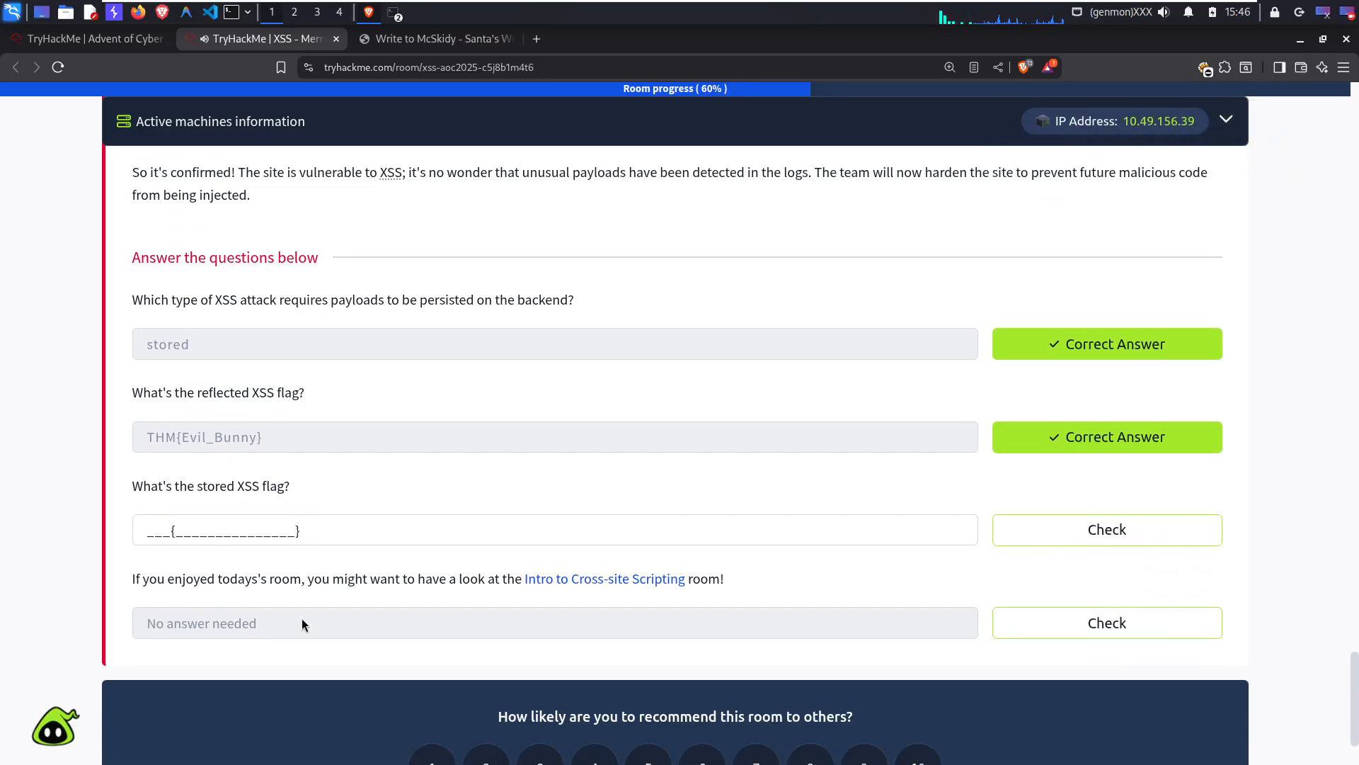
scroll(301, 619, down, 1)
drag(175, 450, 300, 445)
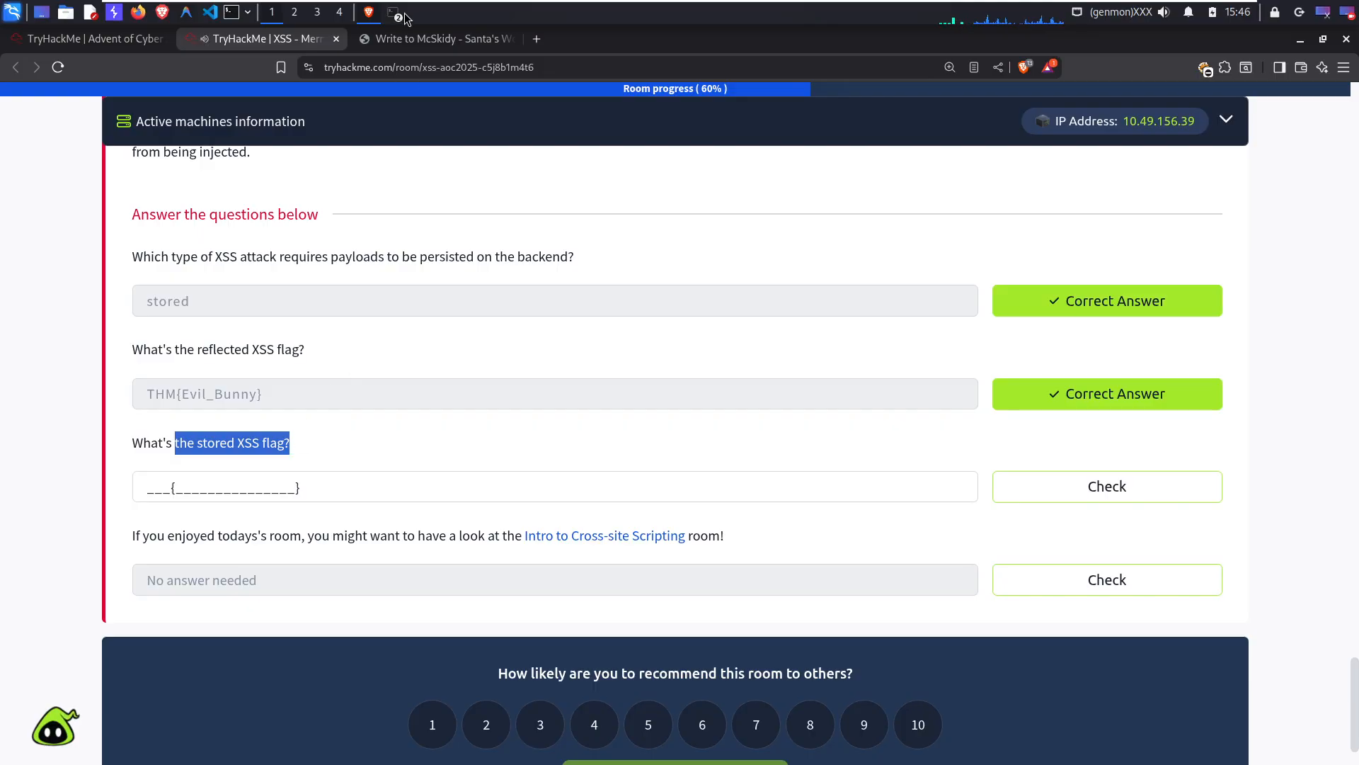
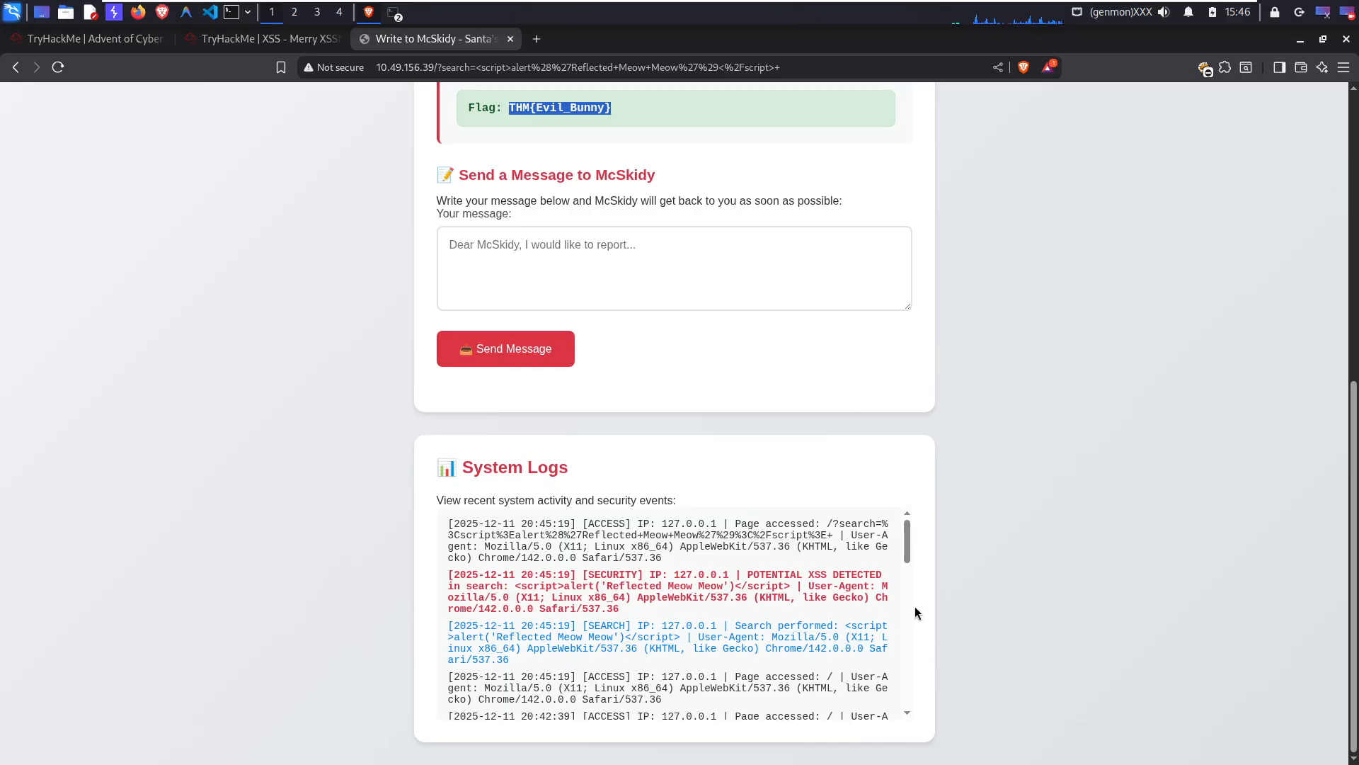
scroll(881, 632, up, 3)
scroll(881, 632, down, 8)
scroll(829, 624, down, 8)
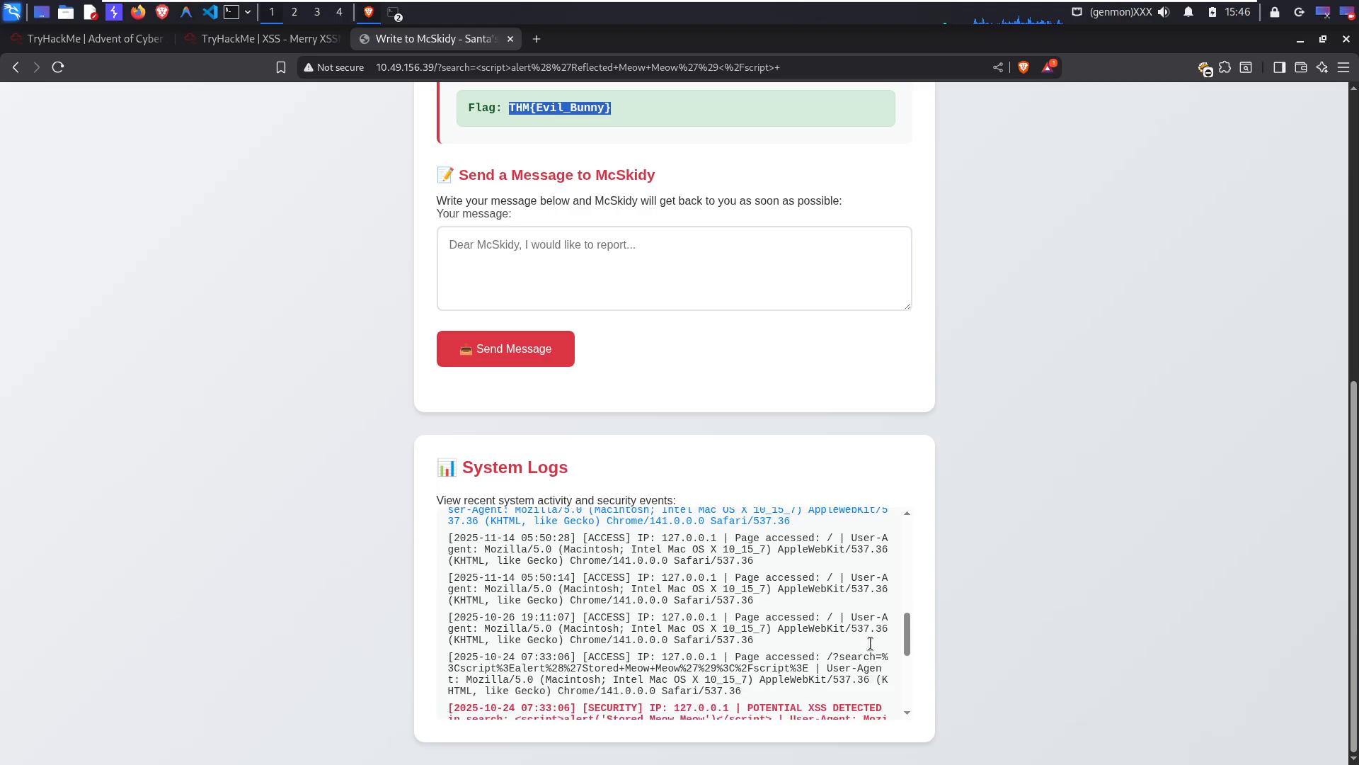
scroll(815, 632, up, 3)
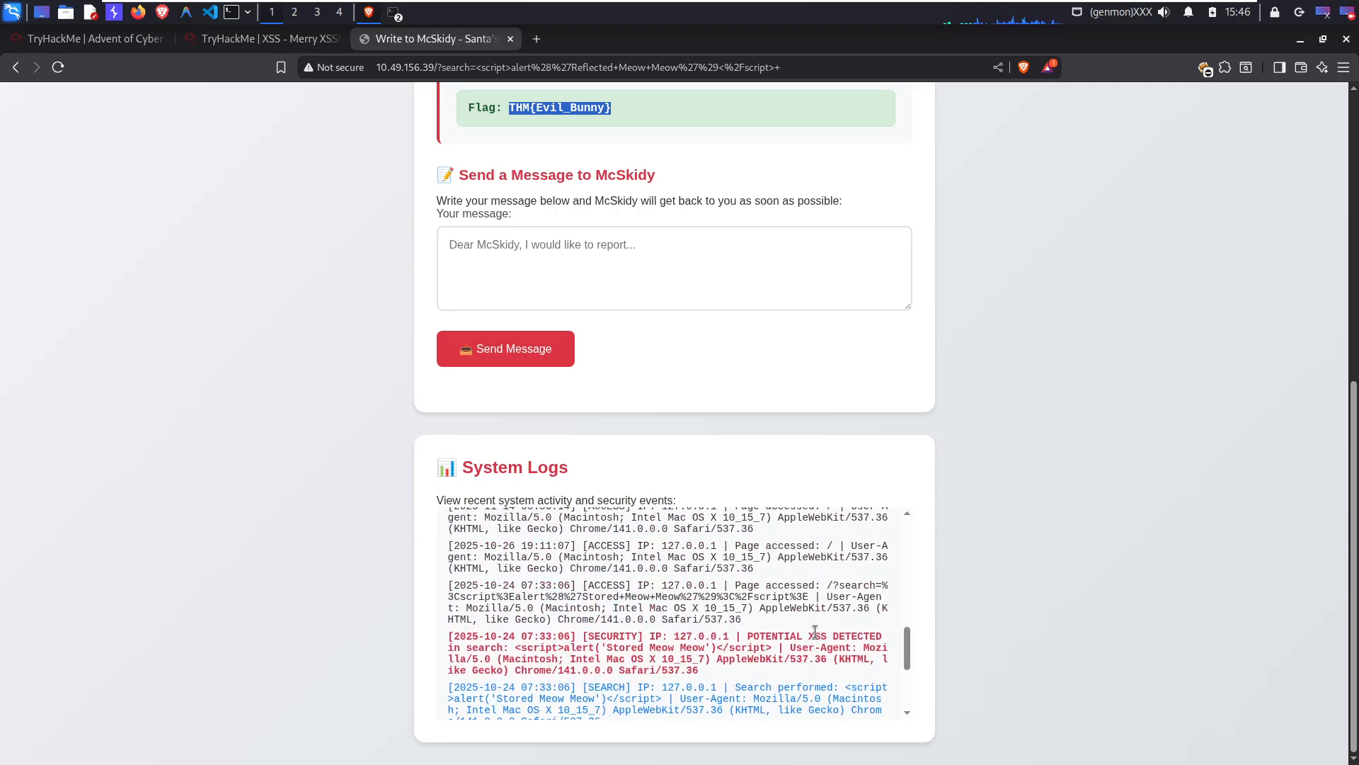
scroll(813, 644, up, 2)
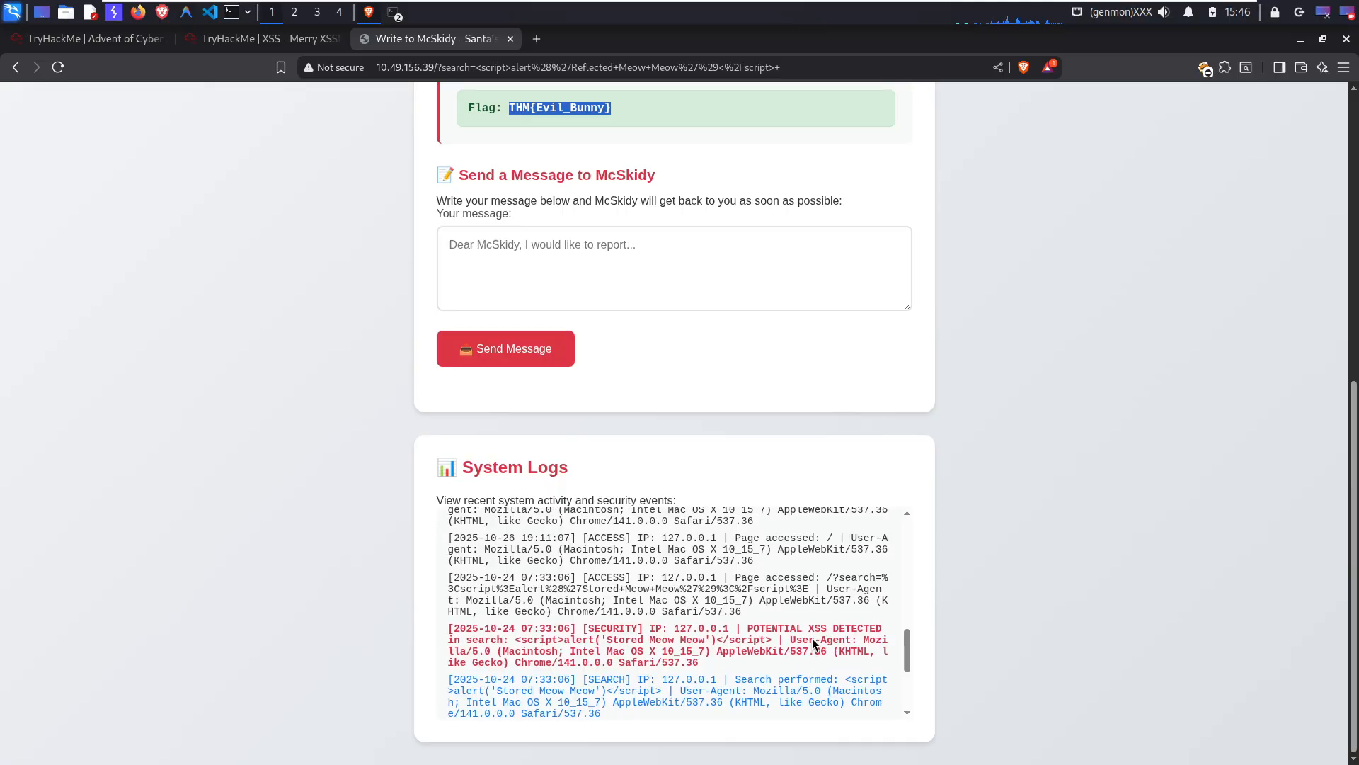
drag(588, 639, 739, 640)
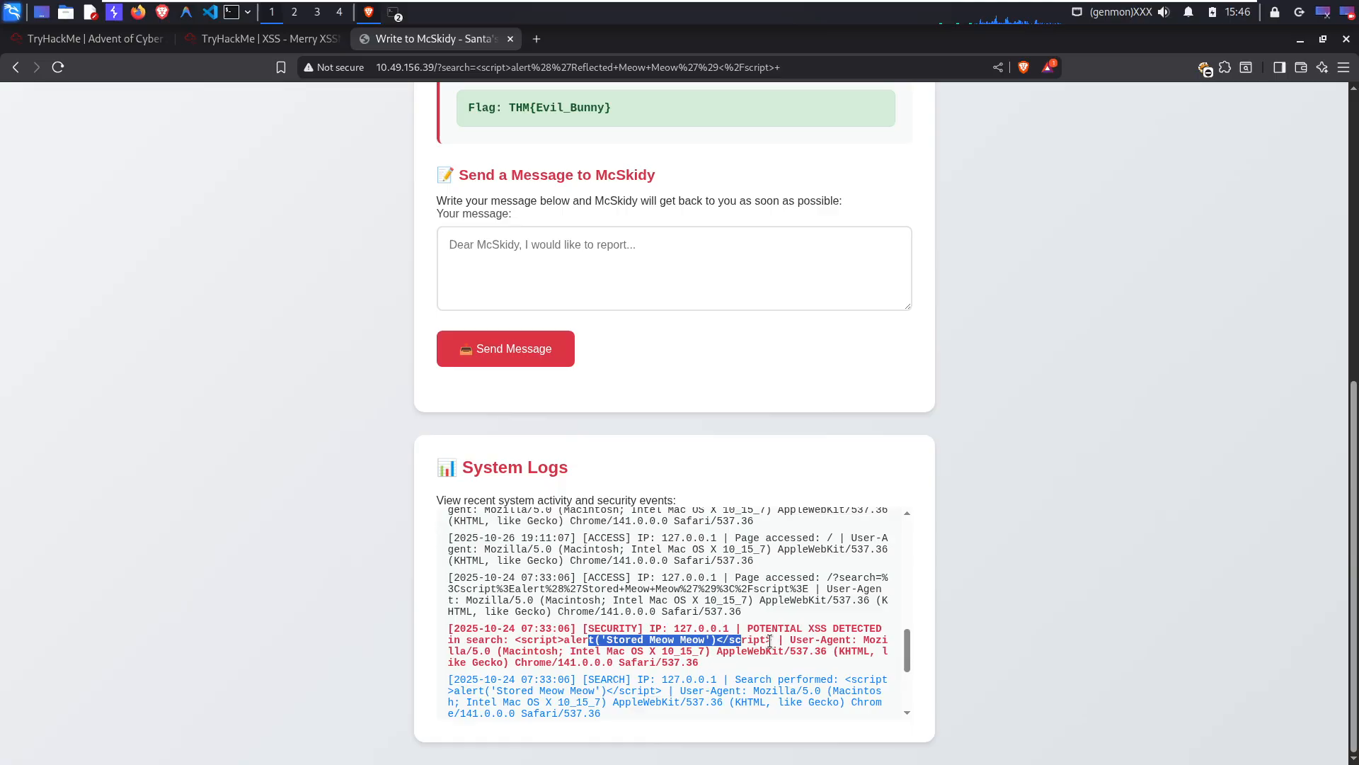
drag(771, 640, 515, 641)
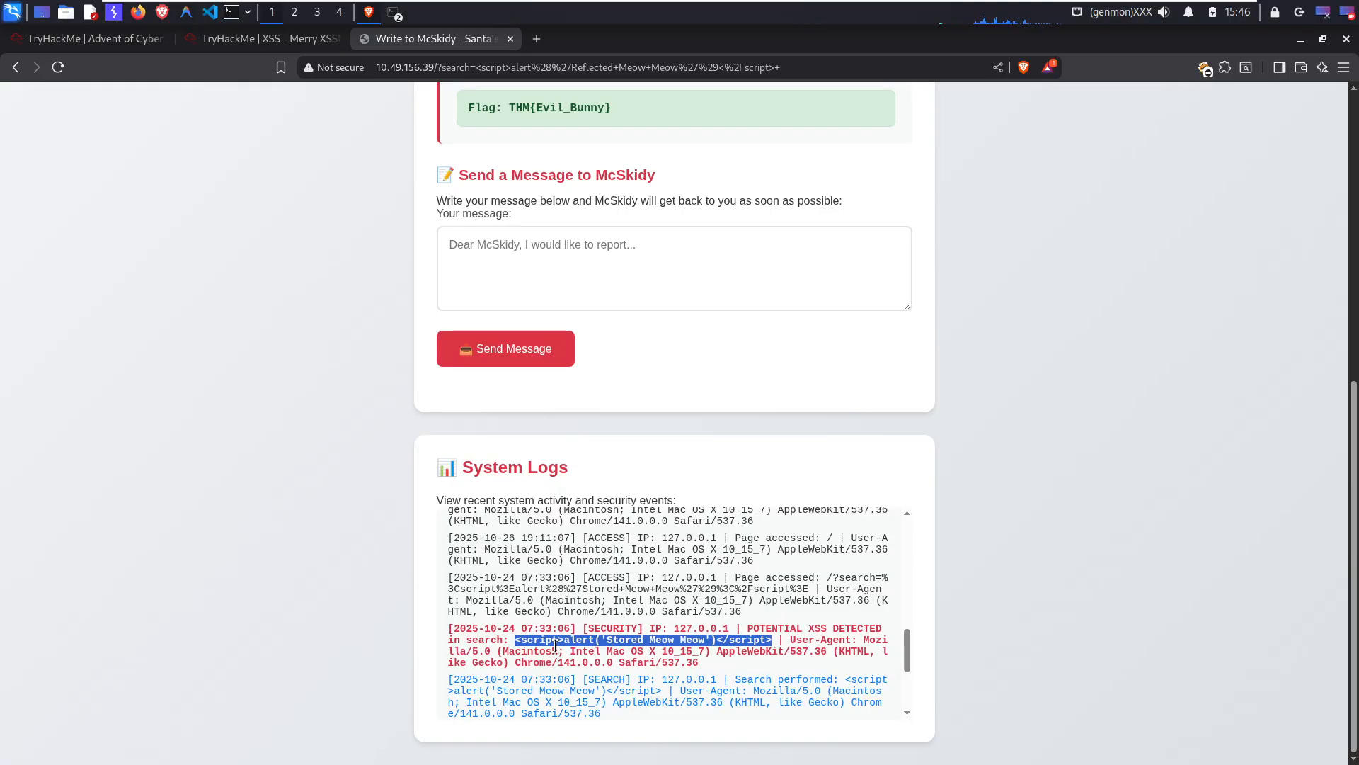
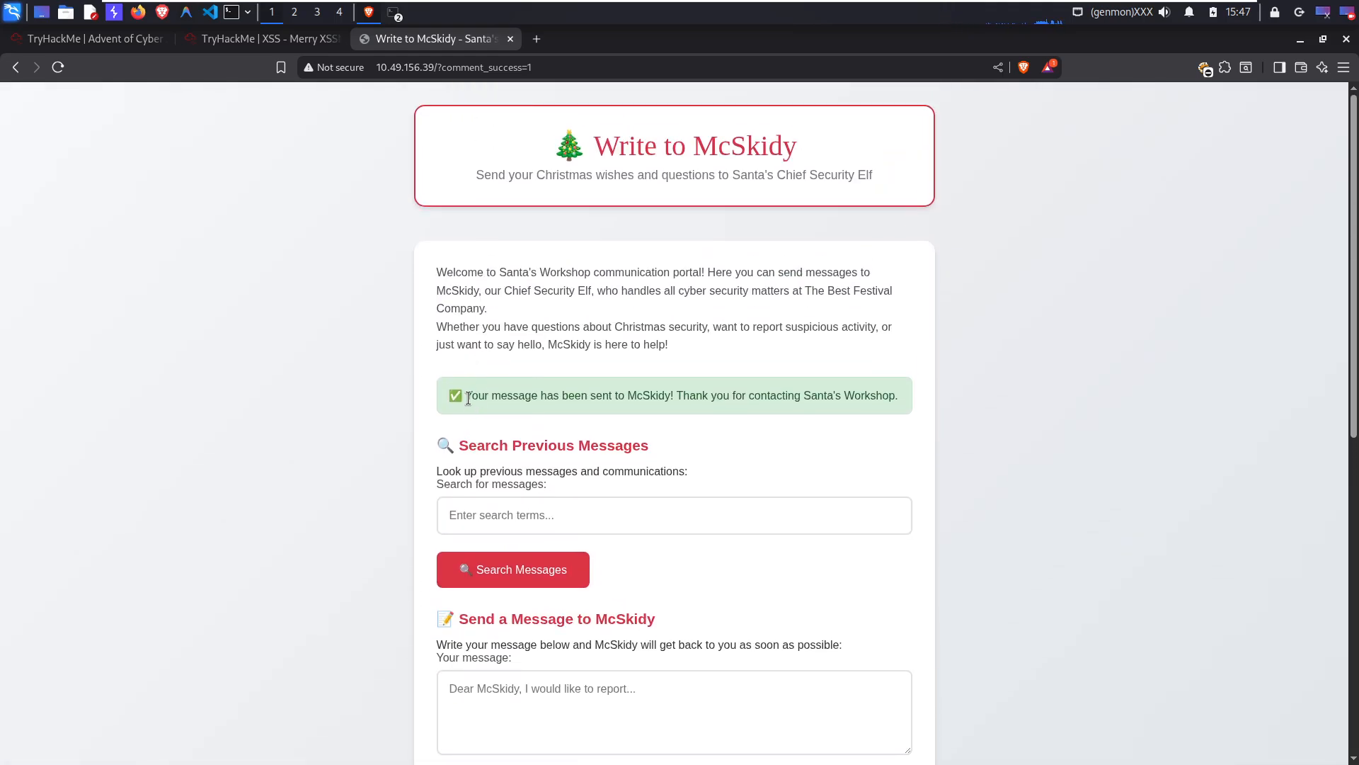
Step: Highlight the portal's message-sent confirmation and select the flag THM{Evil_Stored_Egg} under Recent Messages
drag(506, 401, 579, 402)
drag(732, 388, 885, 402)
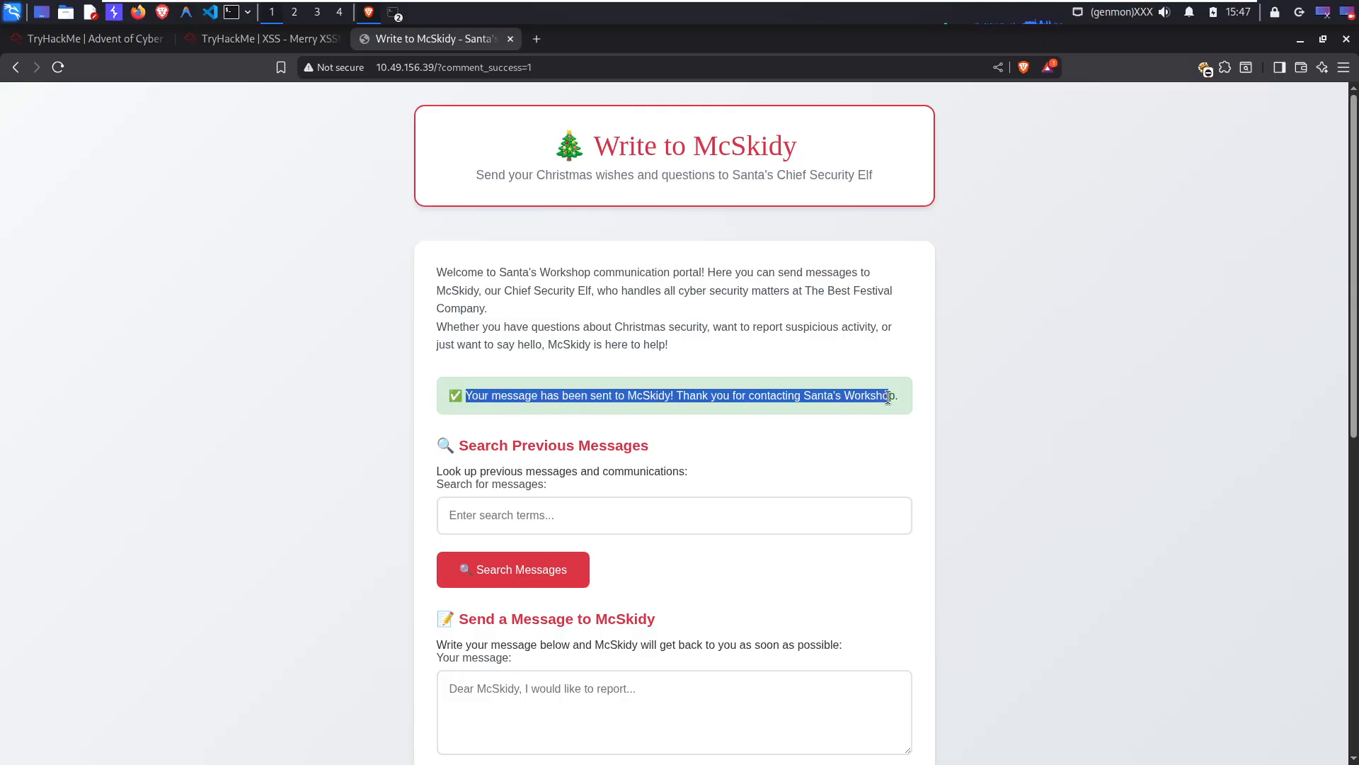
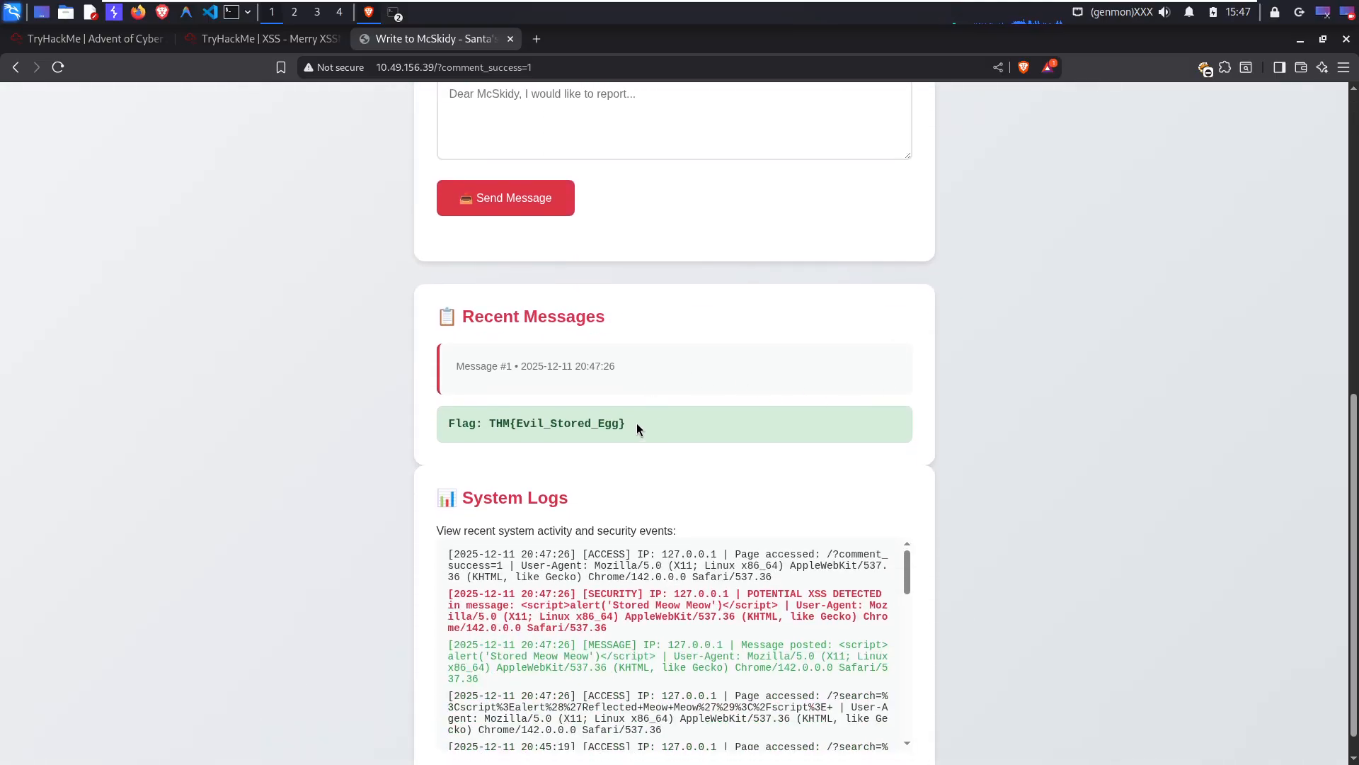
drag(639, 423, 493, 421)
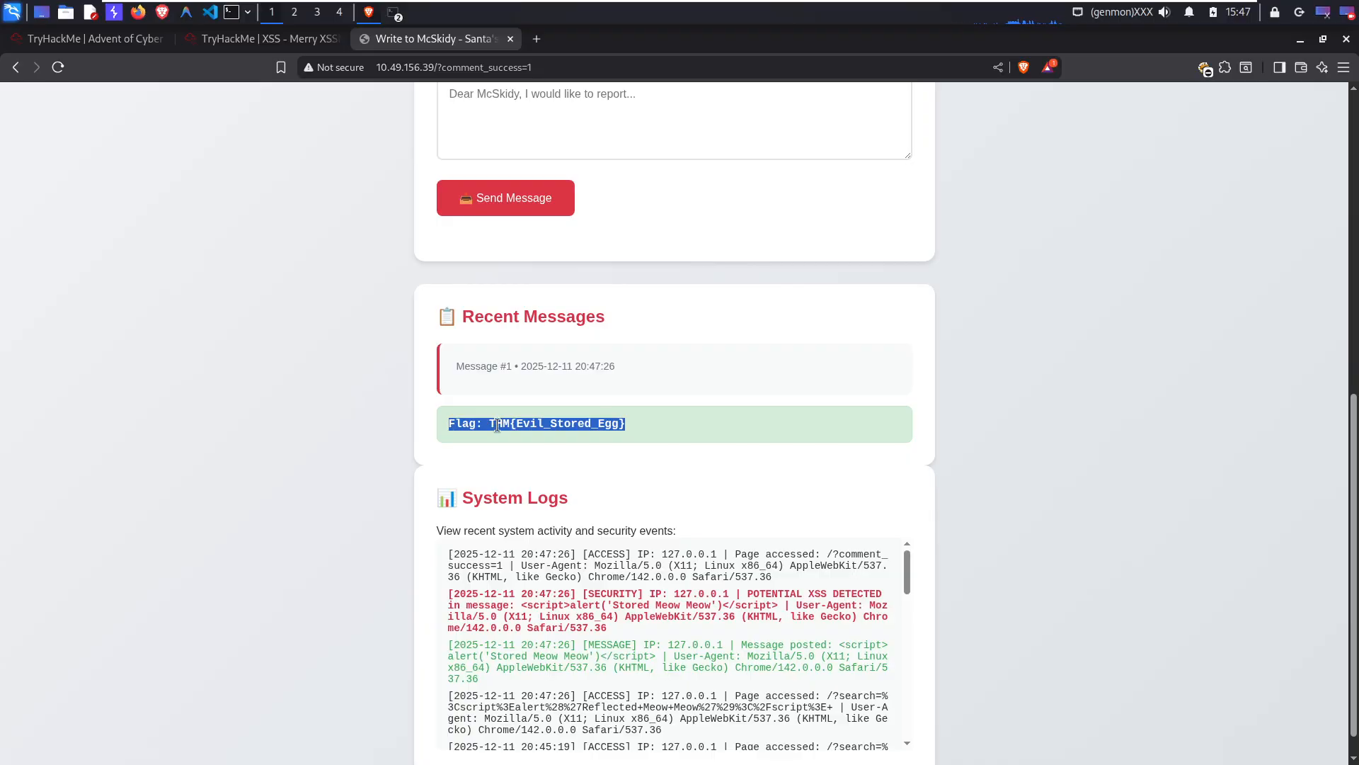
click(641, 431)
drag(548, 419, 471, 425)
right_click(508, 422)
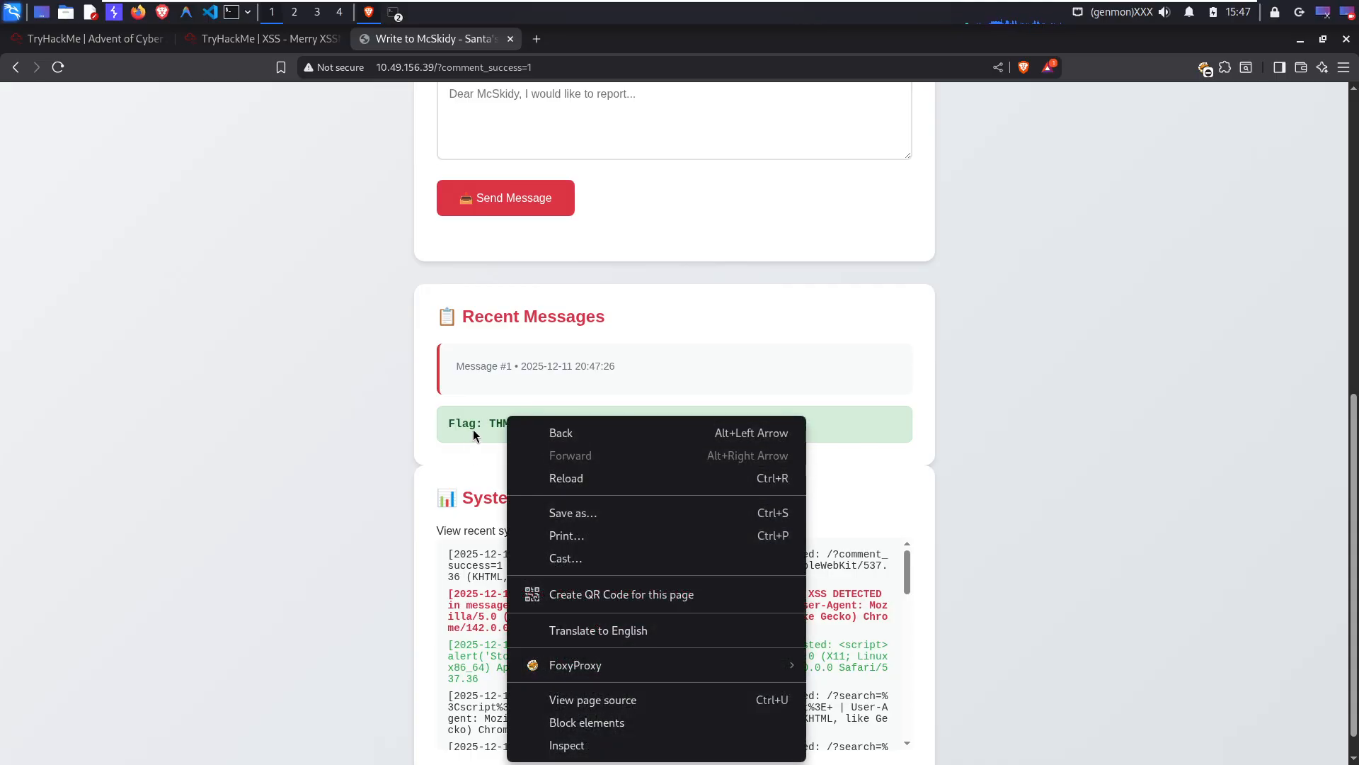
click(490, 418)
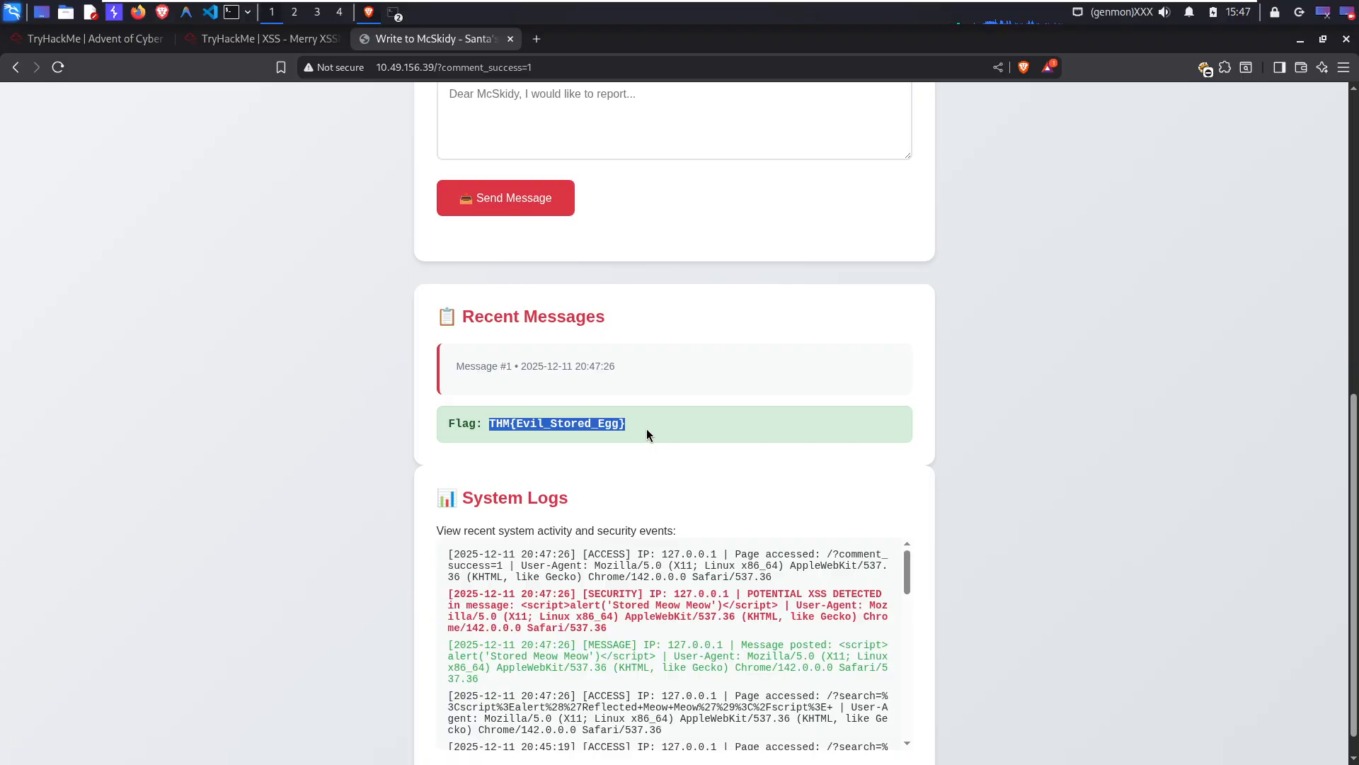
Step: Submit THM{Evil_Stored_Egg} as the stored XSS flag in the TryHackMe room and complete the final no-answer question
click(220, 44)
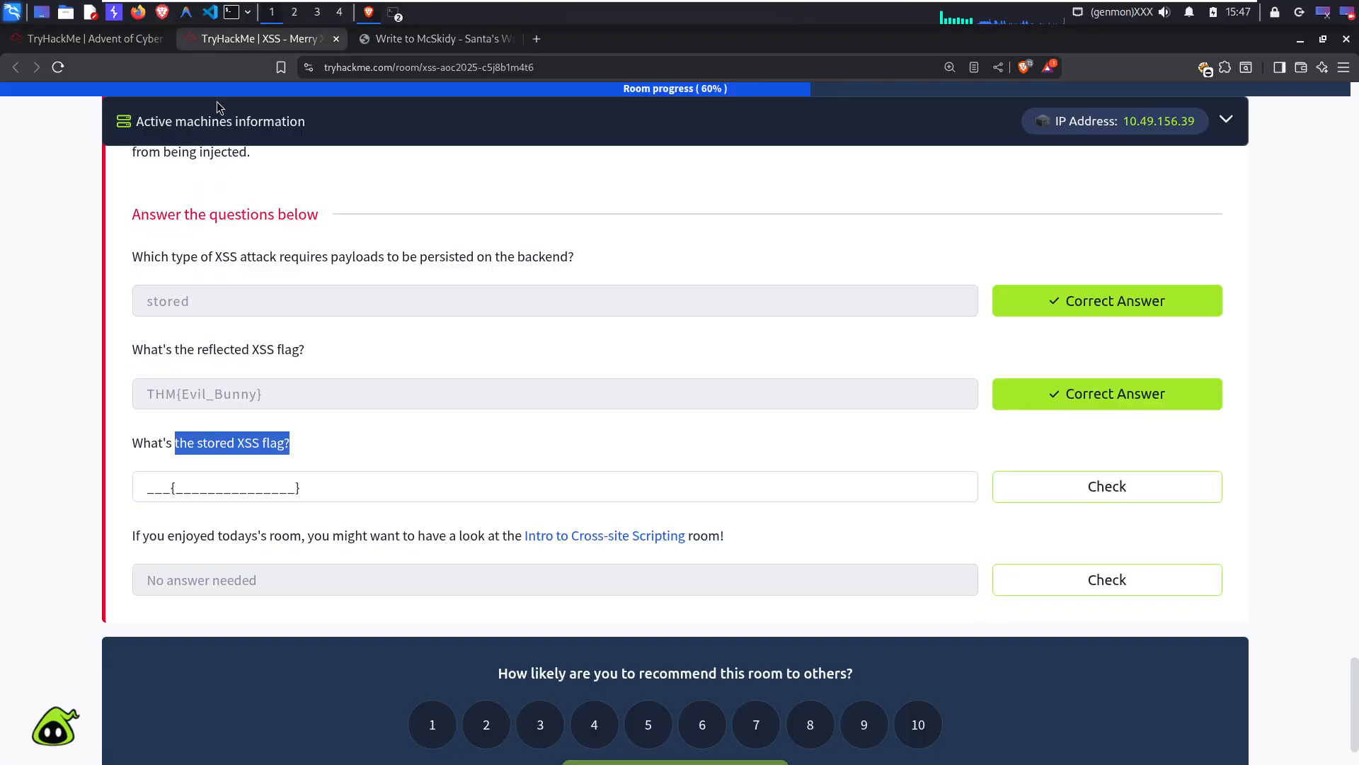
click(238, 481)
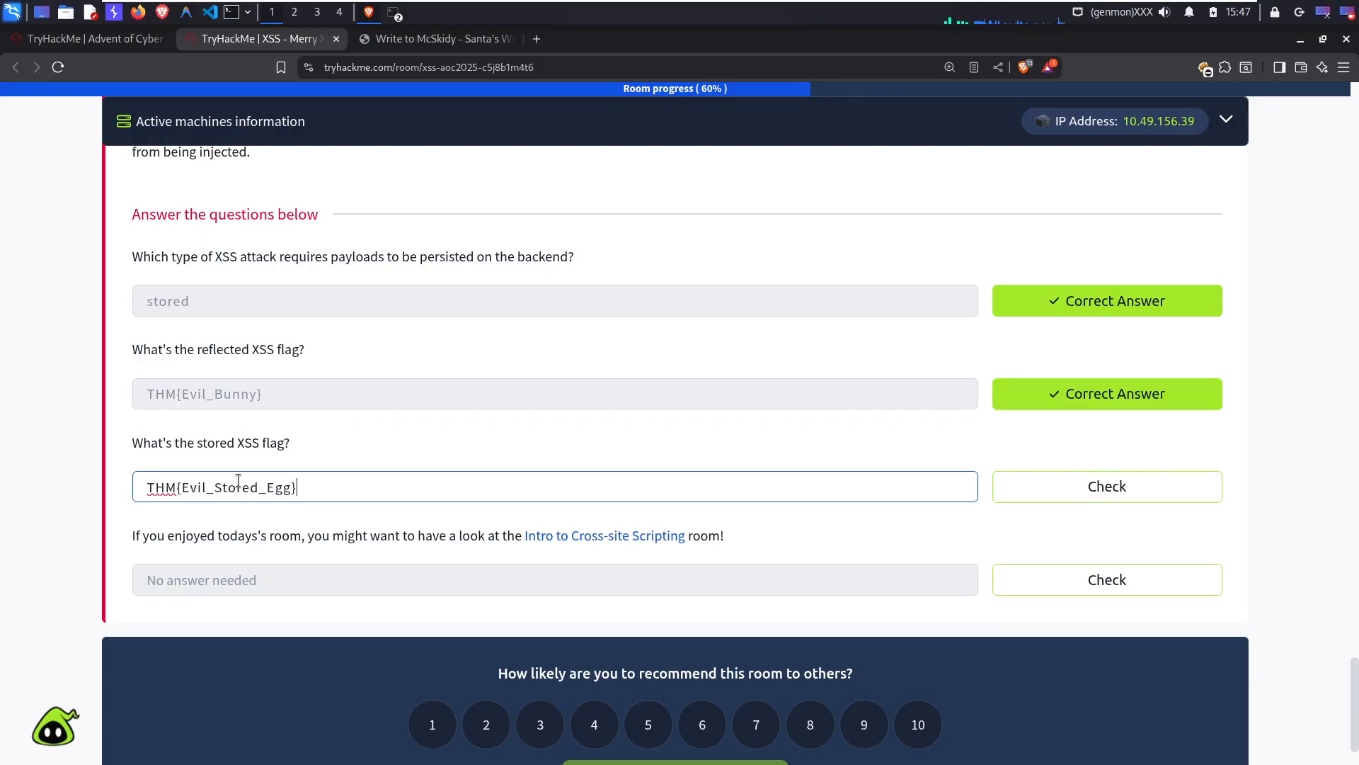
click(1085, 488)
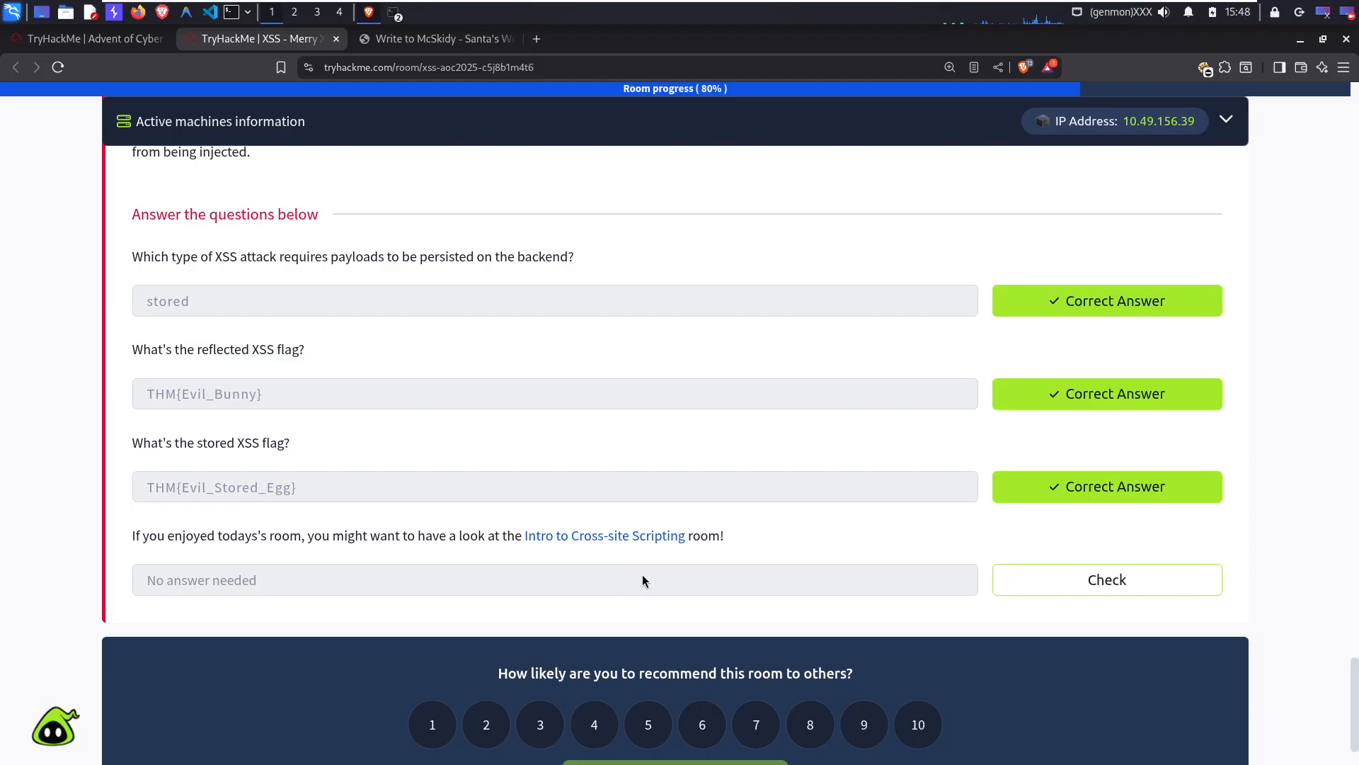
click(1079, 586)
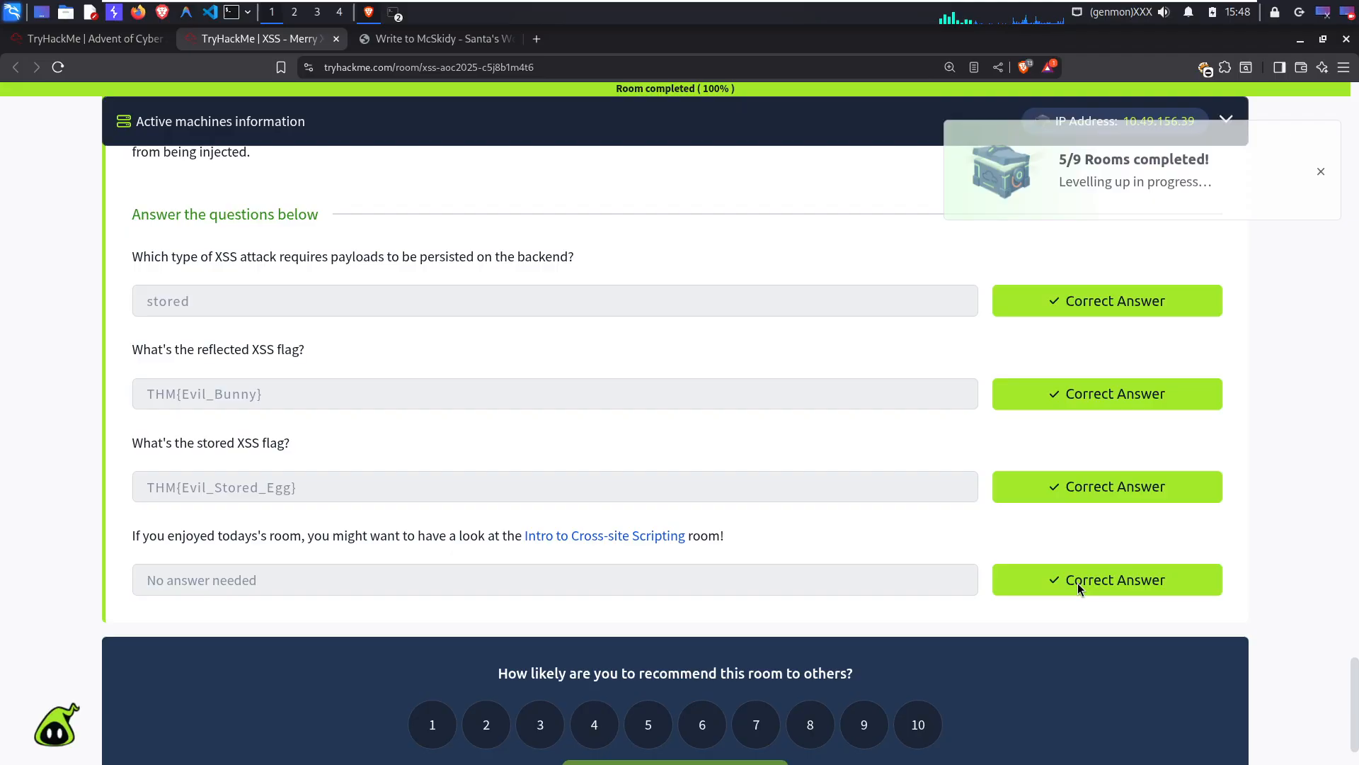